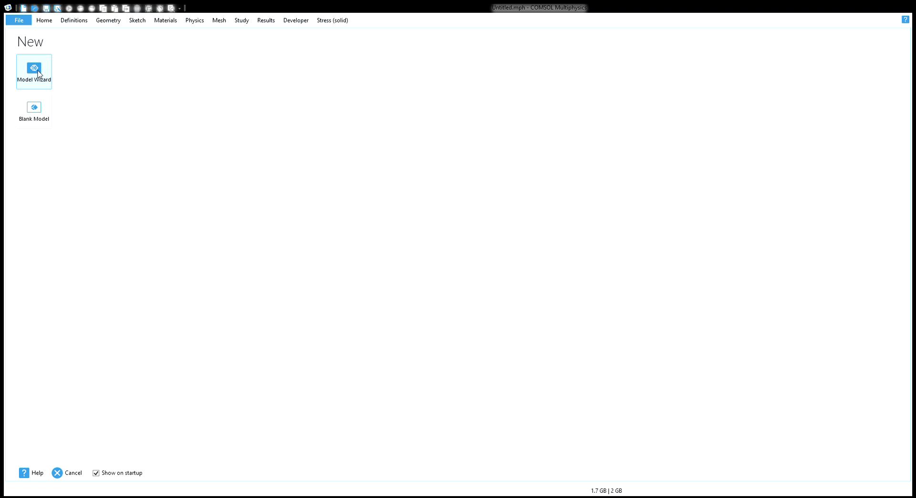
Create a new 2D model in the Model Wizard and add the Solid Mechanics (solid) physics
{"action": "left_click", "coordinate": [38, 74]}
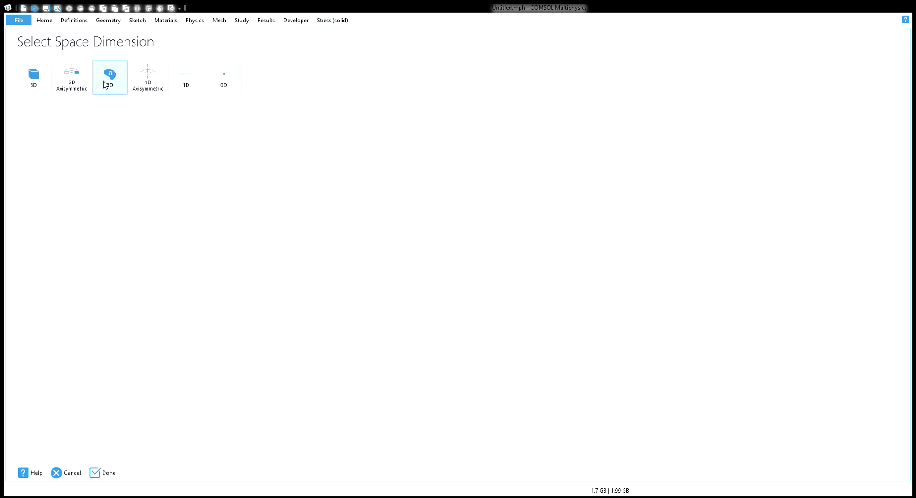
{"action": "left_click", "coordinate": [108, 81]}
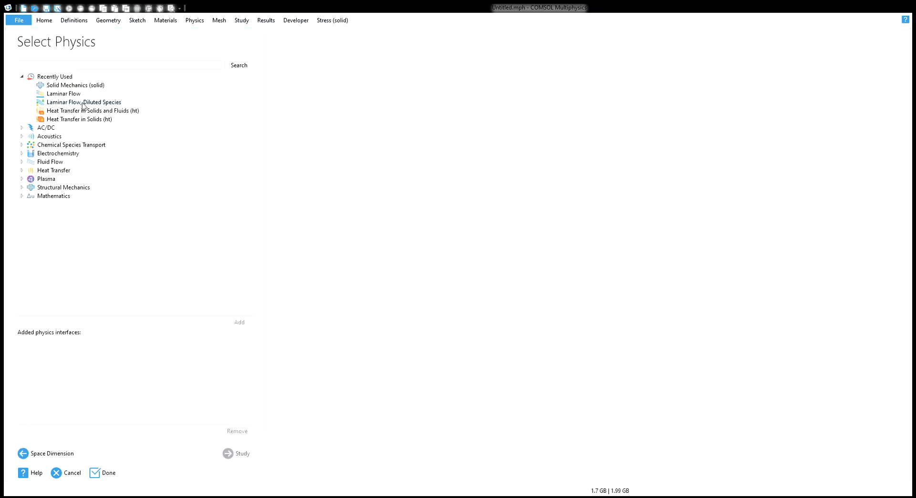
{"action": "left_click", "coordinate": [72, 86]}
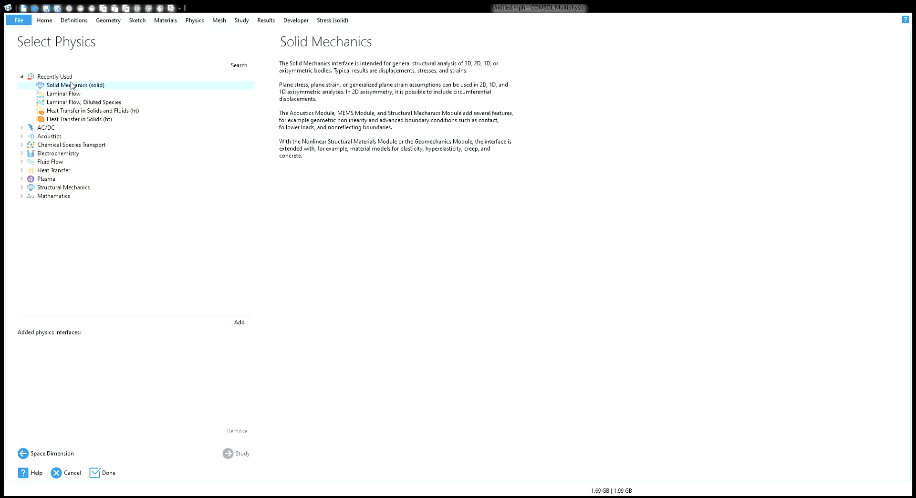
{"action": "double_click", "coordinate": [72, 85]}
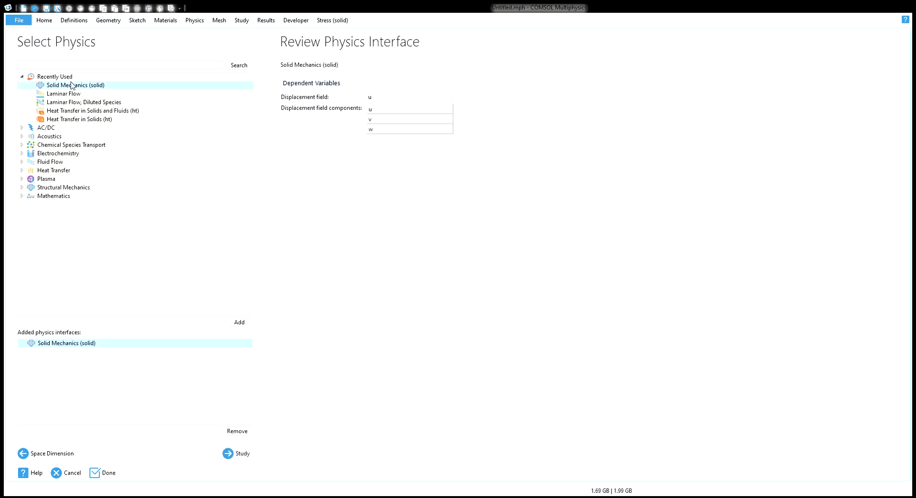
{"action": "left_click", "coordinate": [237, 458]}
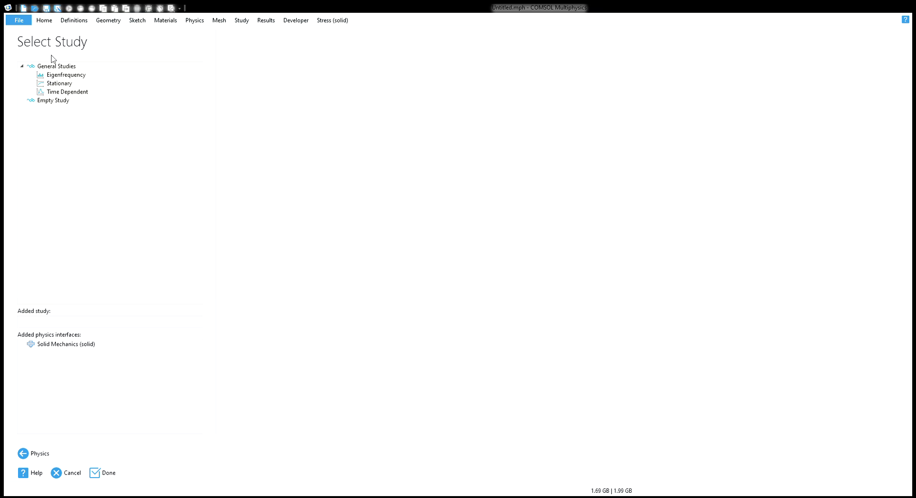
Choose Time Dependent as the study type instead of Stationary
{"action": "left_click", "coordinate": [59, 83]}
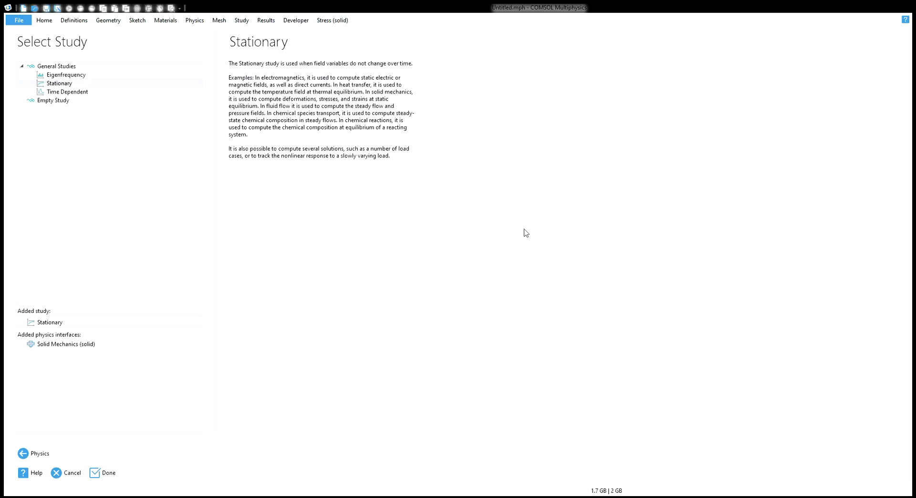
{"action": "left_click", "coordinate": [65, 93]}
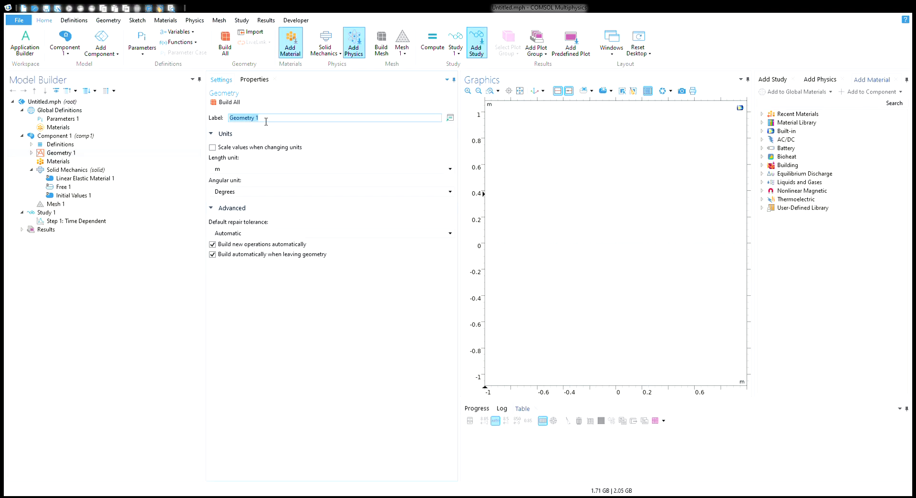
Label the geometry 'Cross section' and set its length unit to cm
{"action": "type", "text": "Cross section"}
{"action": "key", "text": "Return"}
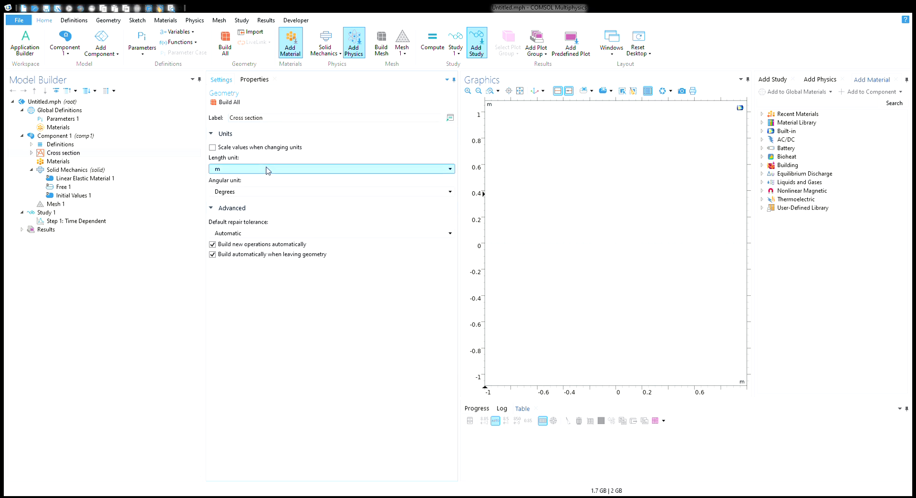
{"action": "left_click", "coordinate": [267, 169]}
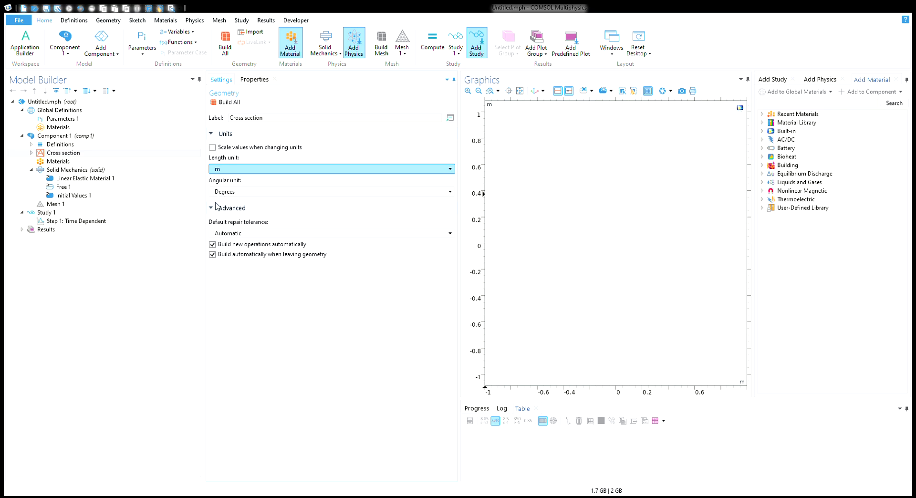
{"action": "left_click", "coordinate": [220, 237]}
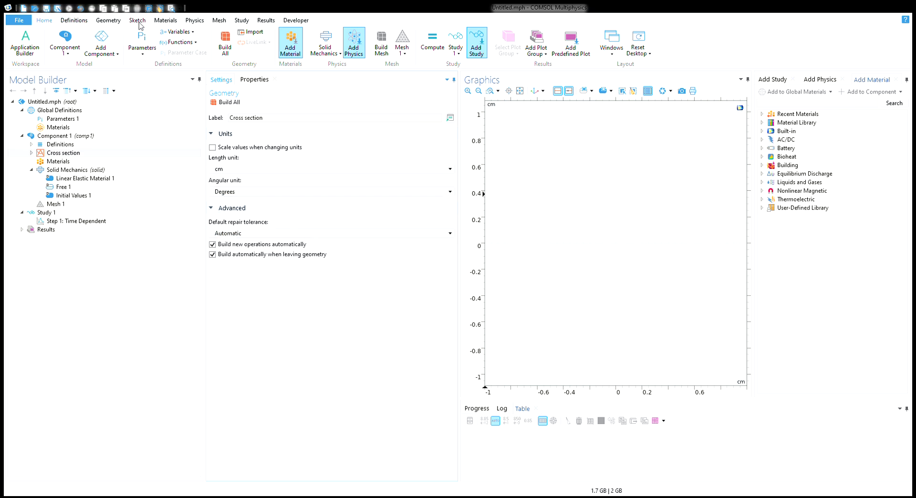
Sketch a thin 1.4 by 0.2 rectangle with its corner at (-0.9, 0.4)
{"action": "left_click", "coordinate": [109, 21]}
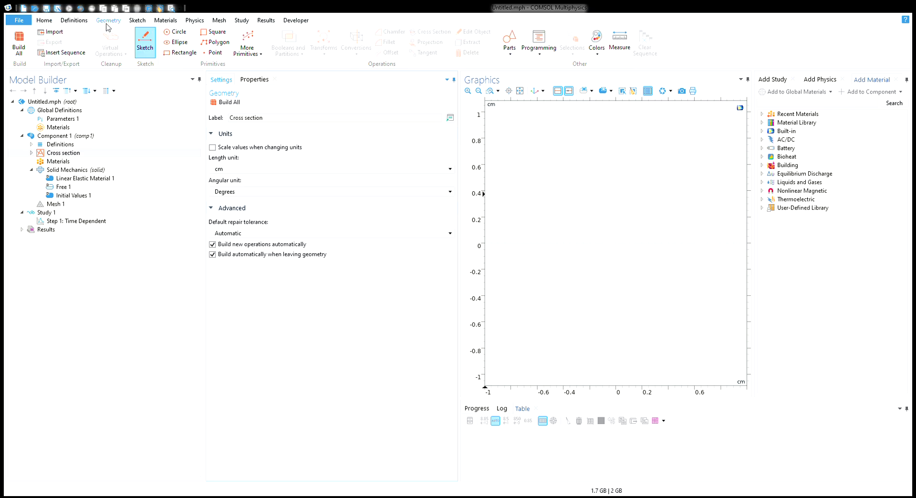
{"action": "left_click", "coordinate": [145, 42]}
{"action": "left_click", "coordinate": [278, 42]}
{"action": "mouse_move", "coordinate": [499, 171]}
{"action": "left_mouse_down"}
{"action": "mouse_move", "coordinate": [691, 204]}
{"action": "mouse_move", "coordinate": [682, 191]}
{"action": "left_mouse_up"}
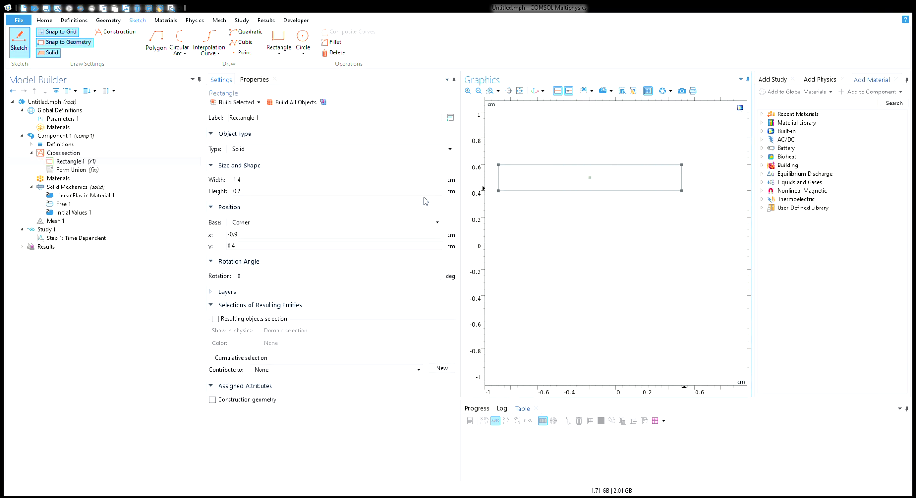
Define global parameters dx = 76[mm] and dh = 2[cm]
{"action": "left_click", "coordinate": [74, 120]}
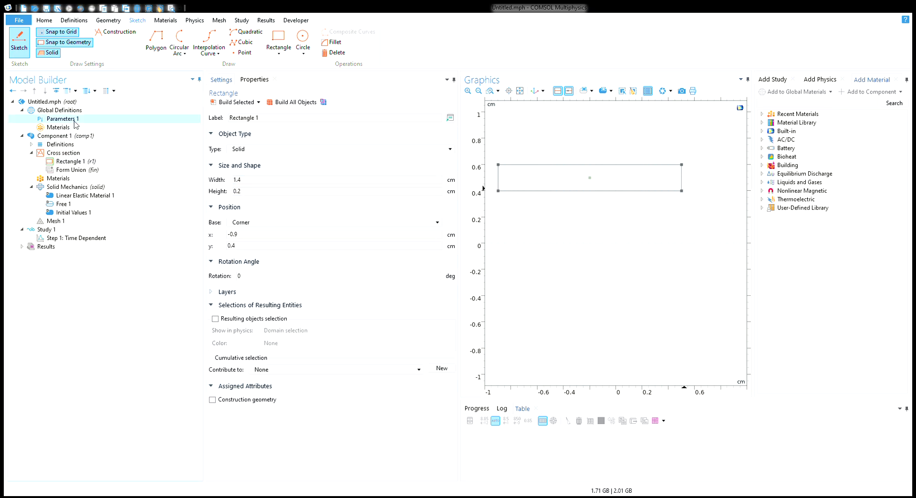
{"action": "left_click", "coordinate": [231, 153]}
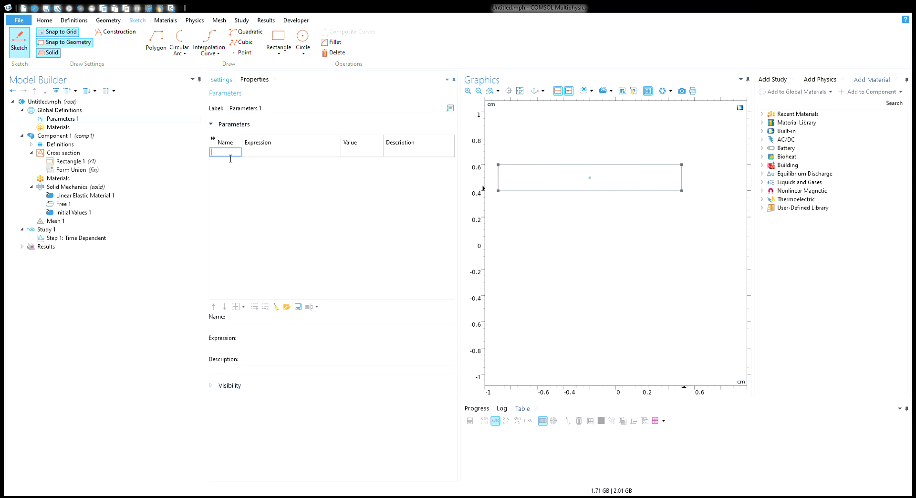
{"action": "type", "text": "dx"}
{"action": "key", "text": "Tab"}
{"action": "type", "text": "7"}
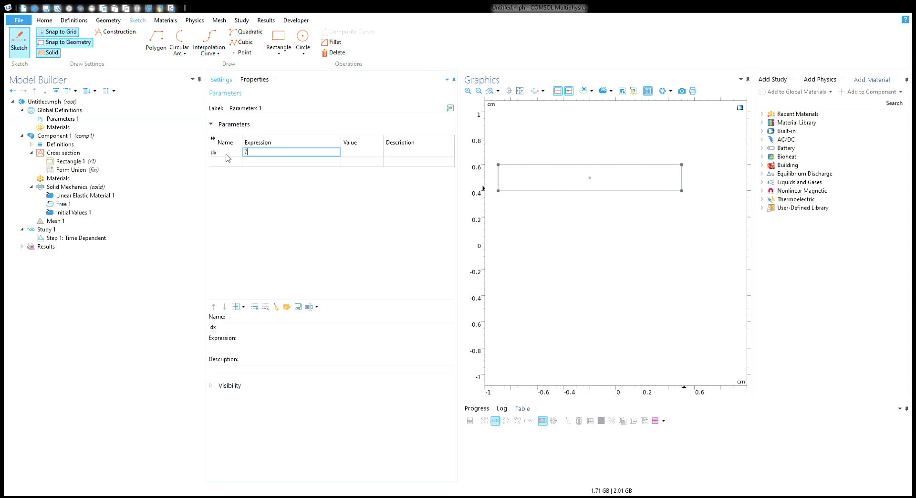
{"action": "type", "text": "6 [mm]"}
{"action": "key", "text": "Tab"}
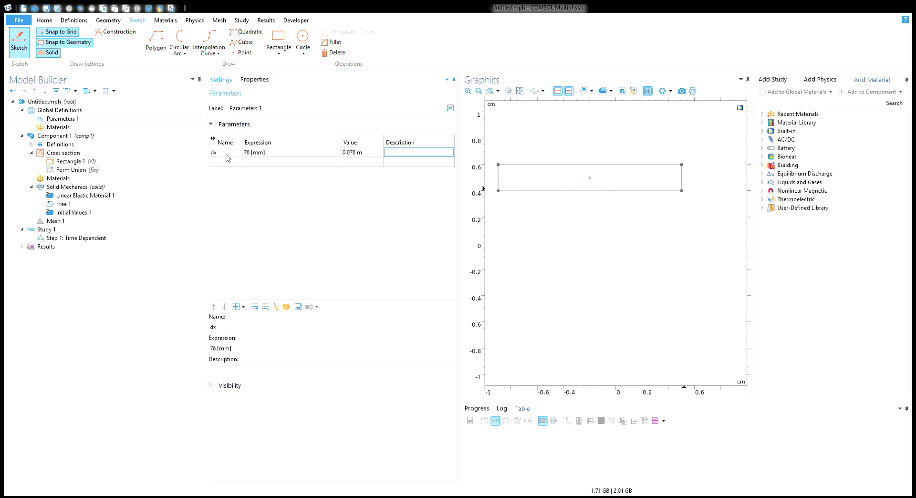
{"action": "key", "text": "Tab"}
{"action": "type", "text": "dh"}
{"action": "key", "text": "Tab"}
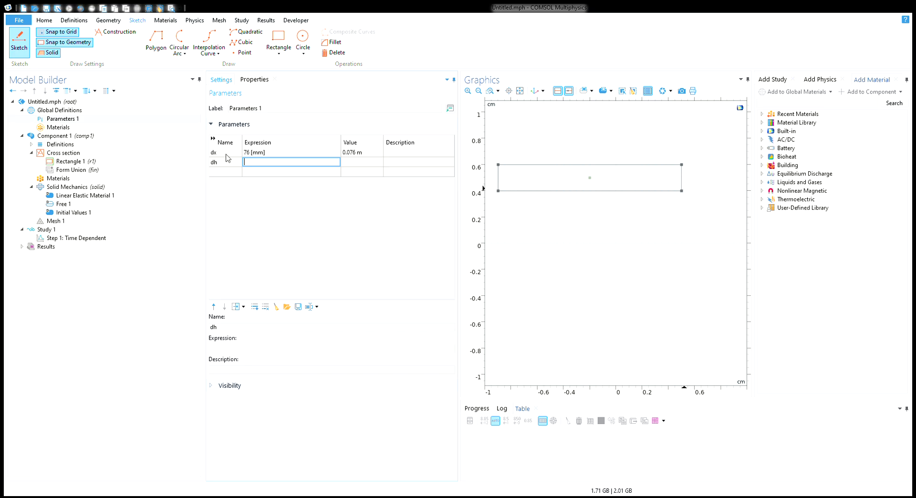
{"action": "type", "text": "2 [cm]"}
{"action": "key", "text": "Tab"}
{"action": "key", "text": "Tab"}
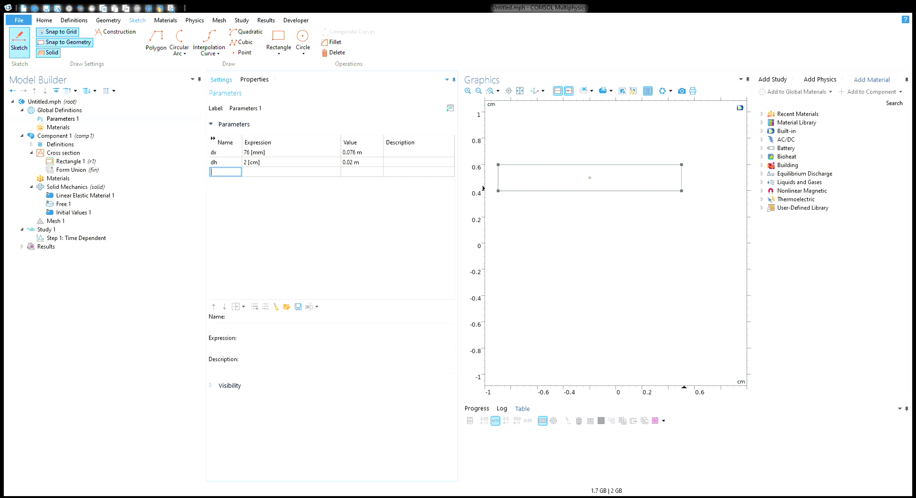
Add parameters G = 2.5[GPa], density = 1.24[g/cm^3] and PR = 0.35
{"action": "type", "text": "G"}
{"action": "key", "text": "Tab"}
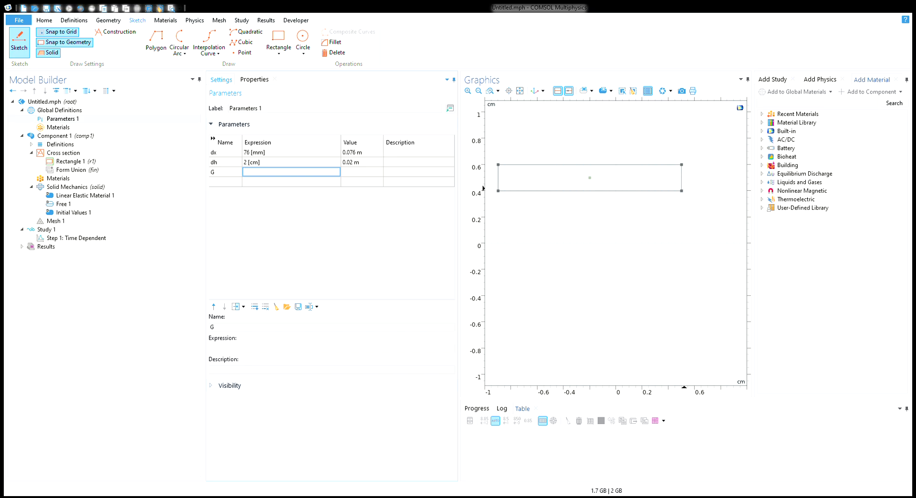
{"action": "type", "text": "2.5 [Gp"}
{"action": "key", "text": "BackSpace"}
{"action": "type", "text": "Pa]"}
{"action": "key", "text": "Tab"}
{"action": "key", "text": "Tab"}
{"action": "type", "text": "density"}
{"action": "key", "text": "Tab"}
{"action": "type", "text": "1.2"}
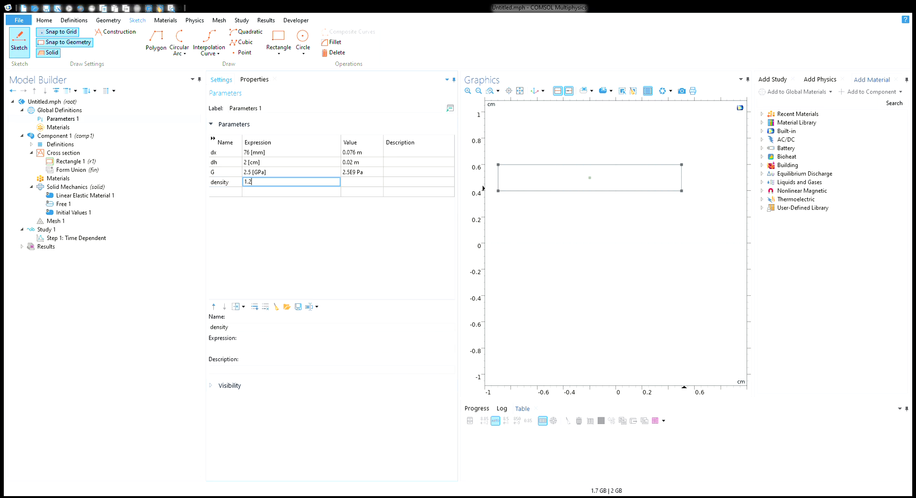
{"action": "type", "text": "4[g/cm^3]"}
{"action": "key", "text": "Tab"}
{"action": "key", "text": "Tab"}
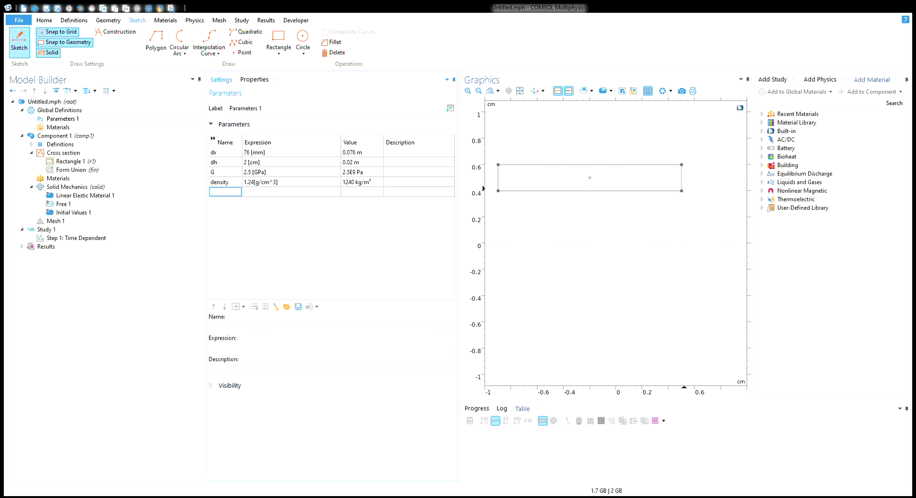
{"action": "type", "text": "PR"}
{"action": "key", "text": "Tab"}
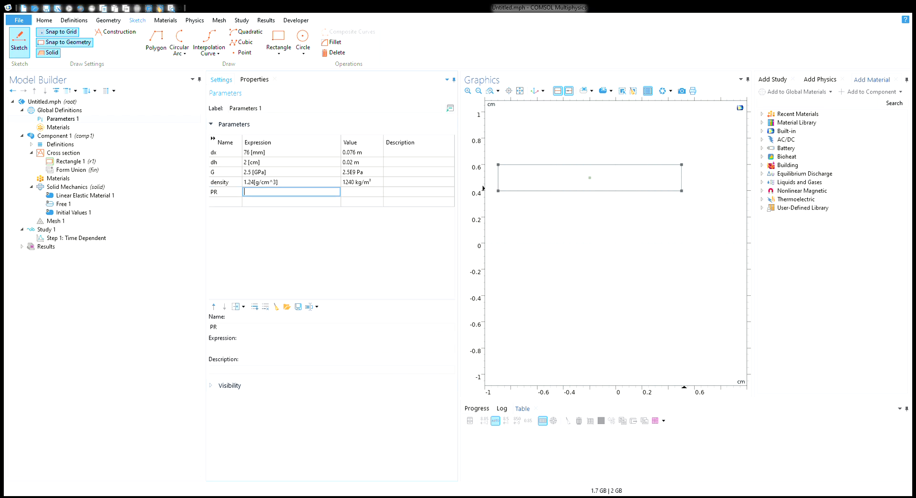
{"action": "type", "text": "0.35"}
{"action": "key", "text": "Tab"}
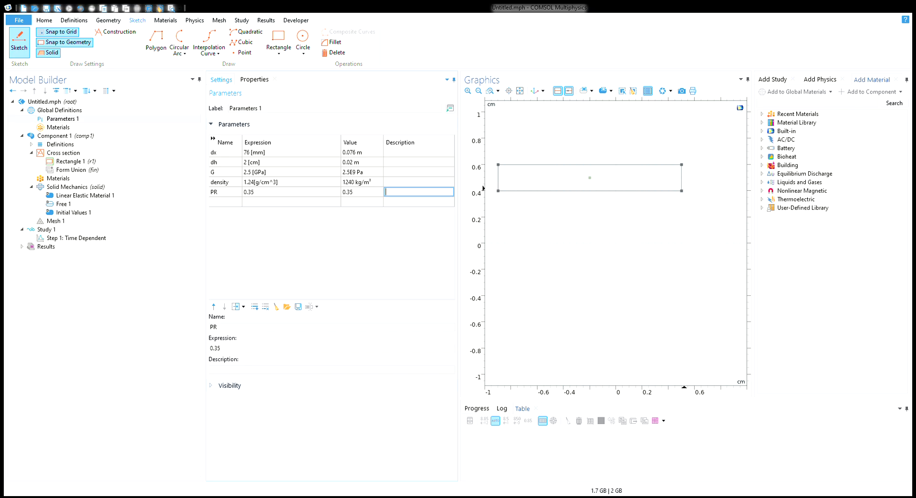
{"action": "left_click", "coordinate": [300, 283]}
Set Rectangle 1's width to dx*5 and height to dx, then rebuild it
{"action": "left_click", "coordinate": [72, 161]}
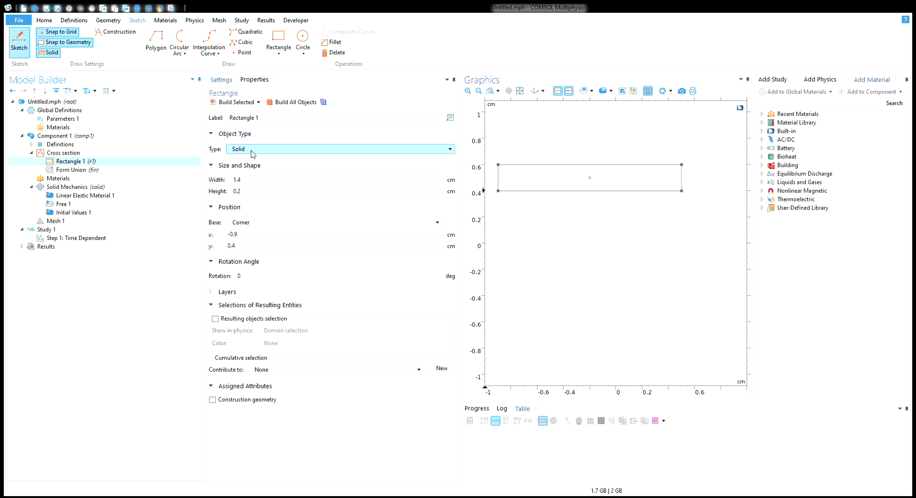
{"action": "left_click_drag", "start_coordinate": [260, 184], "coordinate": [220, 182]}
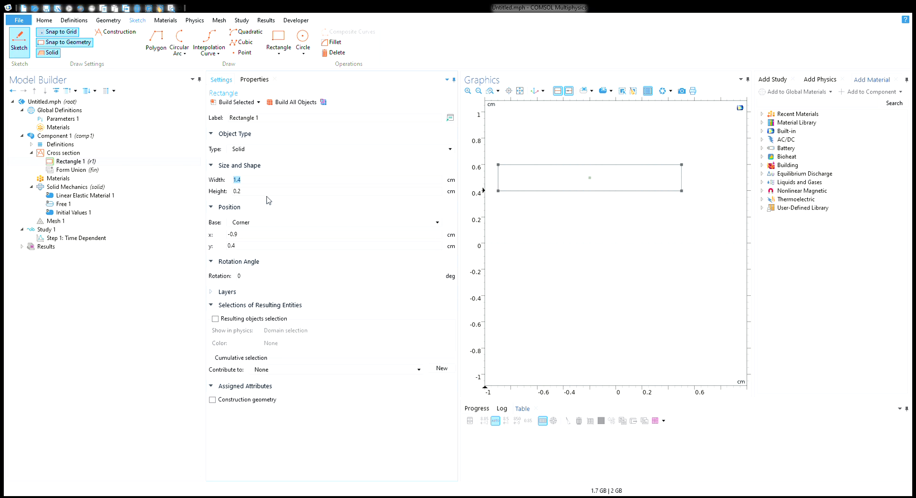
{"action": "type", "text": "dx*5"}
{"action": "left_click", "coordinate": [265, 194]}
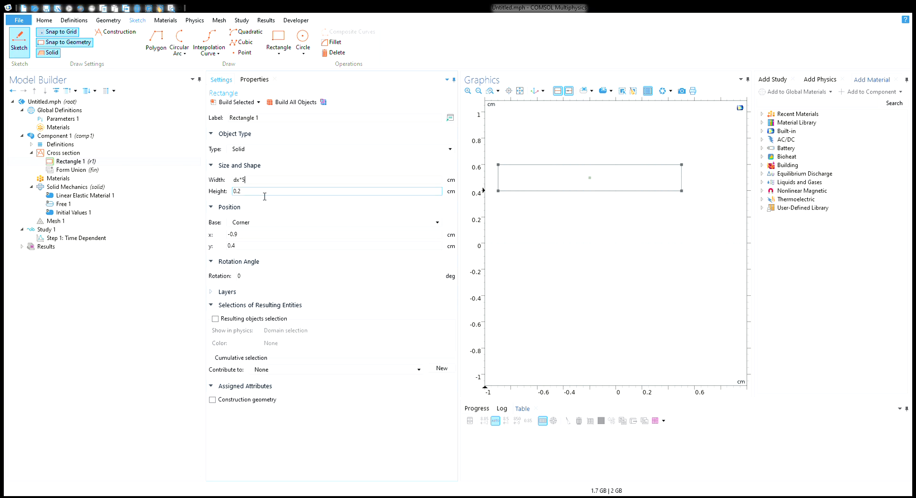
{"action": "left_click_drag", "start_coordinate": [264, 194], "coordinate": [191, 196]}
{"action": "type", "text": "dx"}
{"action": "left_click", "coordinate": [286, 108]}
Zoom out until the whole 38 × 7.6 cm rectangle fits in view
{"action": "scroll", "coordinate": [634, 278], "scroll_direction": "down", "scroll_amount": 3}
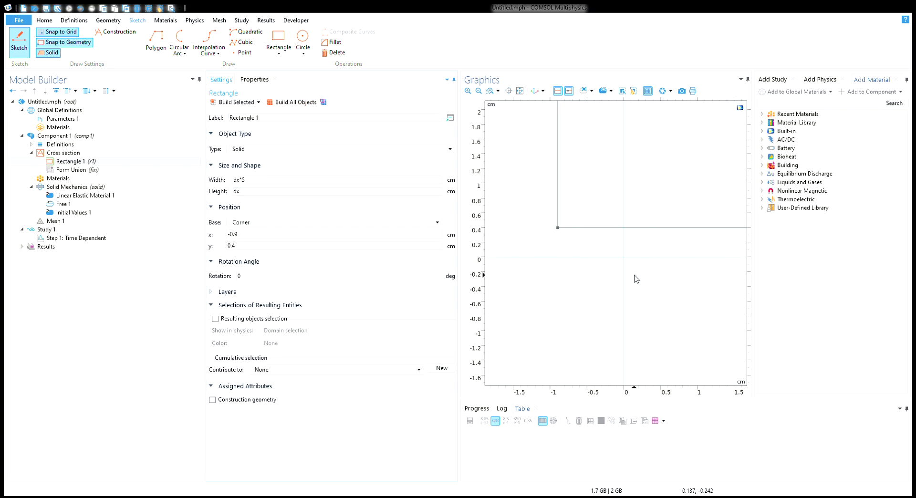
{"action": "left_click", "coordinate": [478, 91]}
{"action": "left_click", "coordinate": [478, 91]}
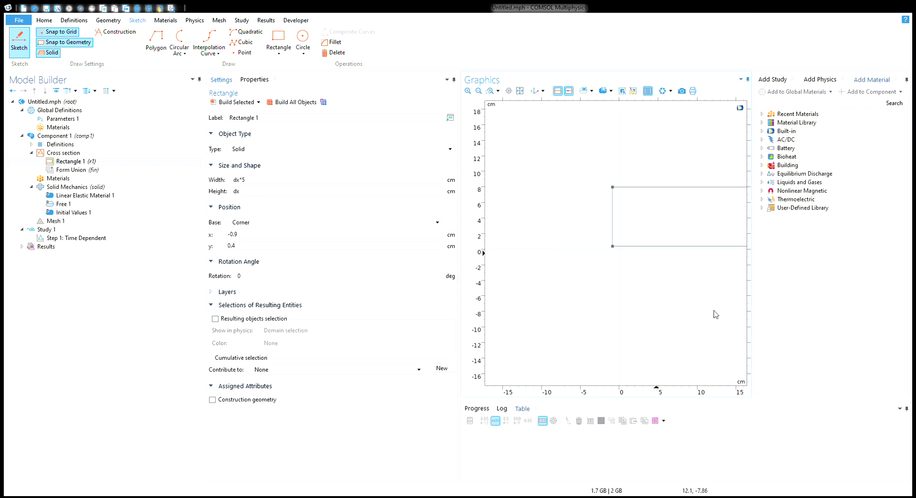
{"action": "left_click", "coordinate": [479, 93]}
{"action": "left_click", "coordinate": [479, 92]}
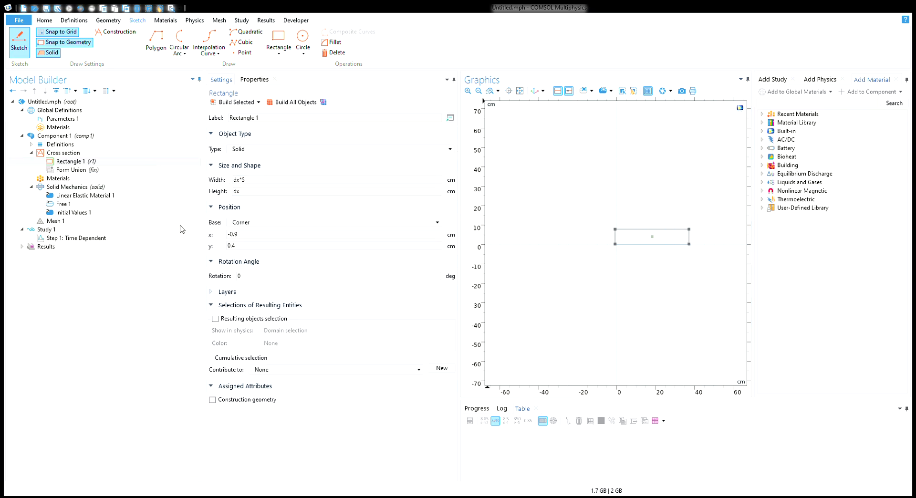
Rename Rectangle 1 to 'Top Thing'
{"action": "left_click", "coordinate": [292, 118]}
{"action": "left_click_drag", "start_coordinate": [292, 117], "coordinate": [163, 116]}
{"action": "type", "text": "Top Thing"}
{"action": "left_click", "coordinate": [114, 164]}
Duplicate Top Thing as Top Thing 1, shift its y to 0.4-dh, and build
{"action": "key", "text": "ctrl+shift+d"}
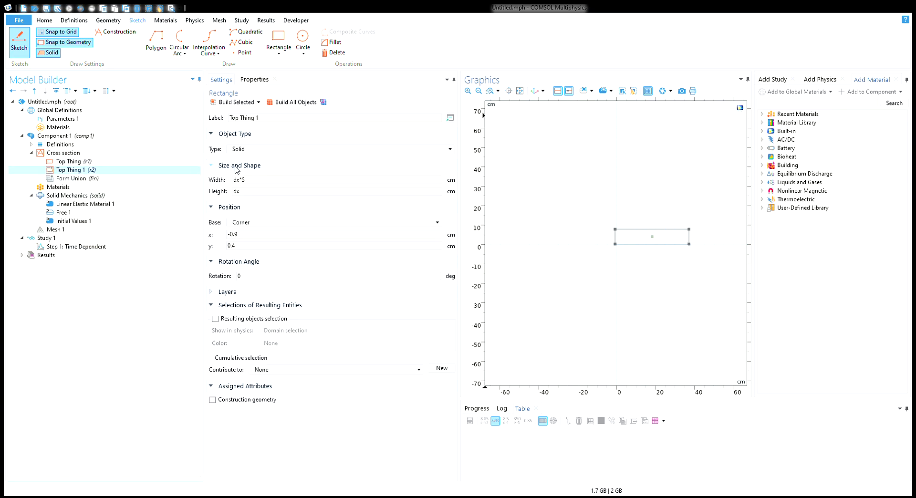
{"action": "left_click", "coordinate": [251, 235]}
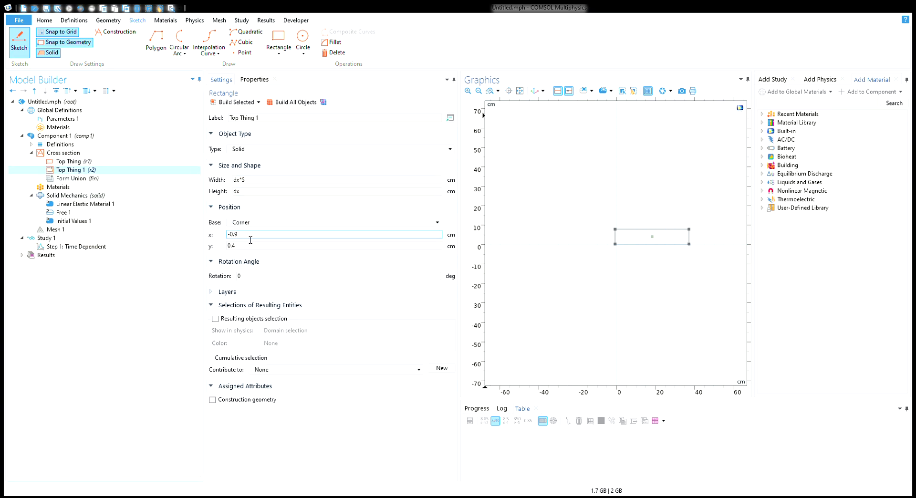
{"action": "left_click_drag", "start_coordinate": [250, 240], "coordinate": [221, 236]}
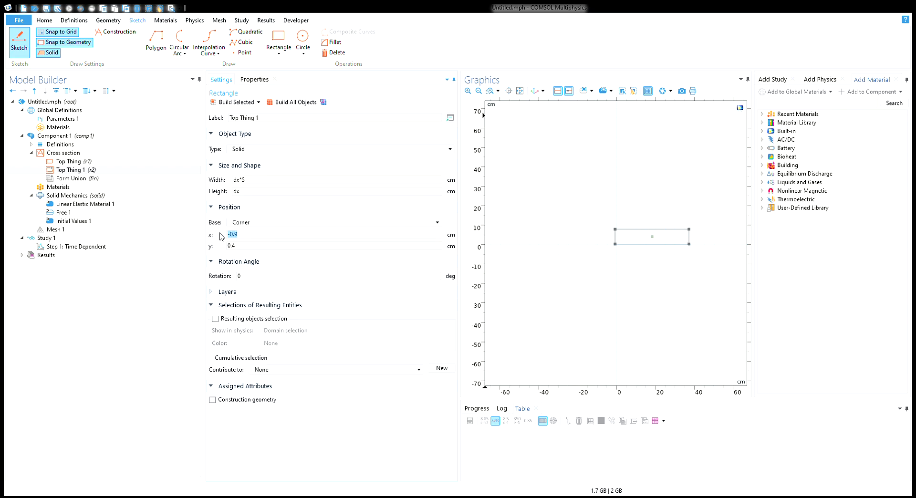
{"action": "left_click", "coordinate": [257, 238]}
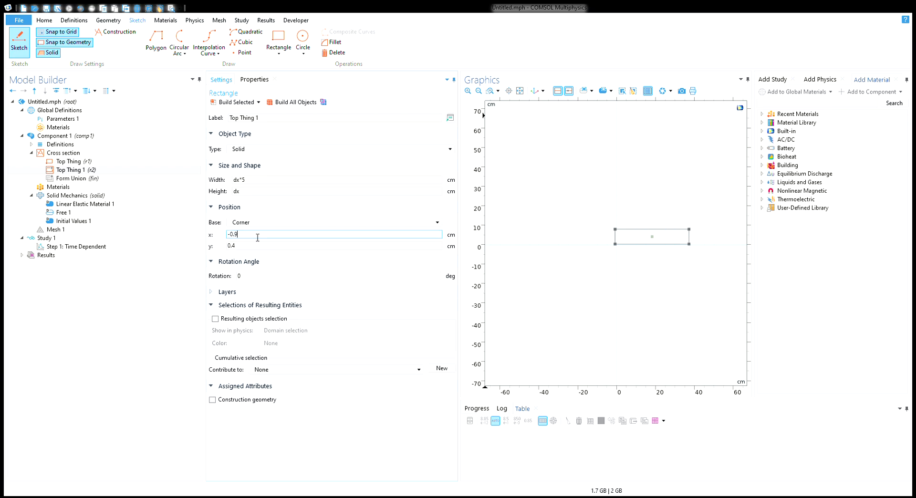
{"action": "left_click", "coordinate": [256, 246]}
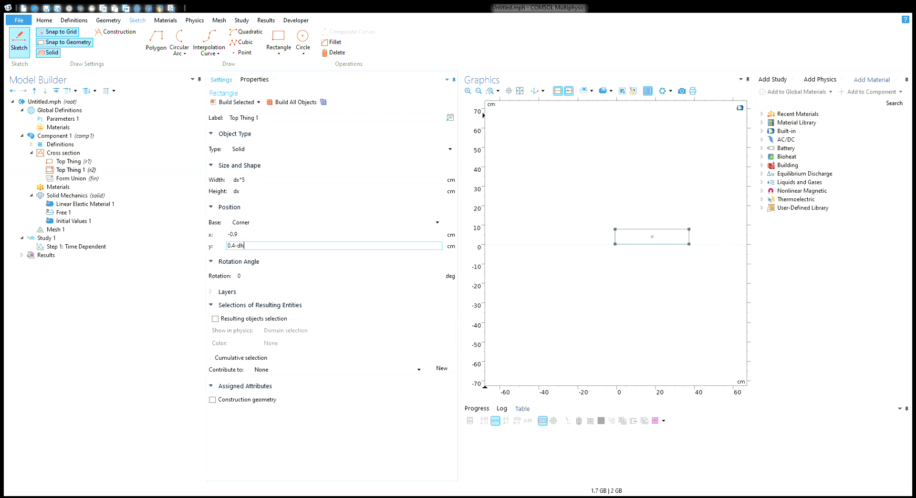
{"action": "left_click", "coordinate": [283, 104]}
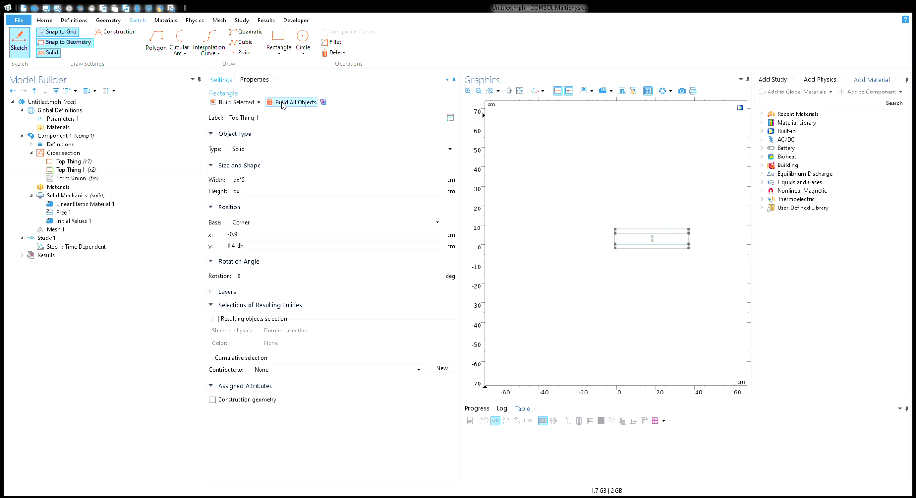
{"action": "left_click", "coordinate": [283, 247]}
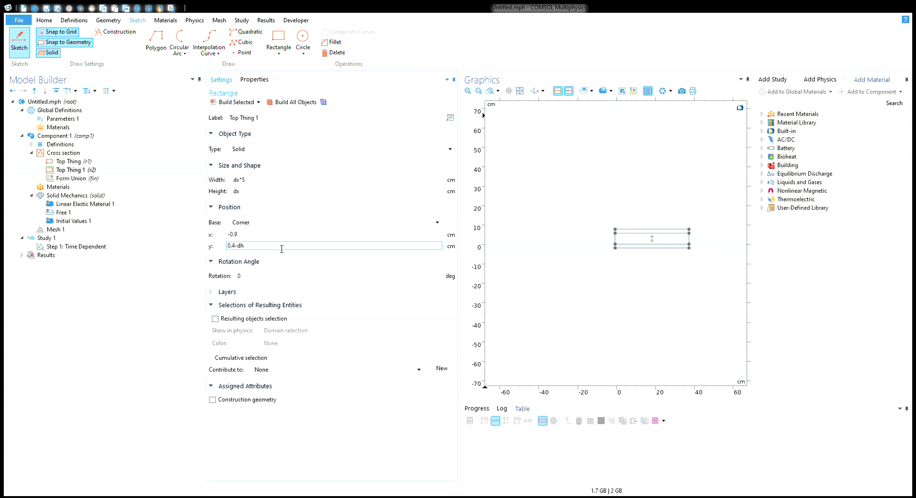
{"action": "left_click", "coordinate": [88, 163]}
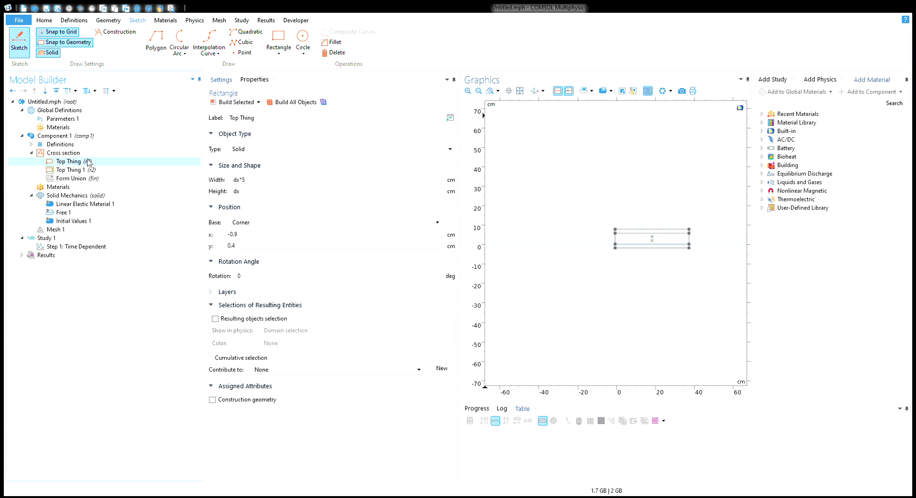
{"action": "left_click", "coordinate": [87, 162]}
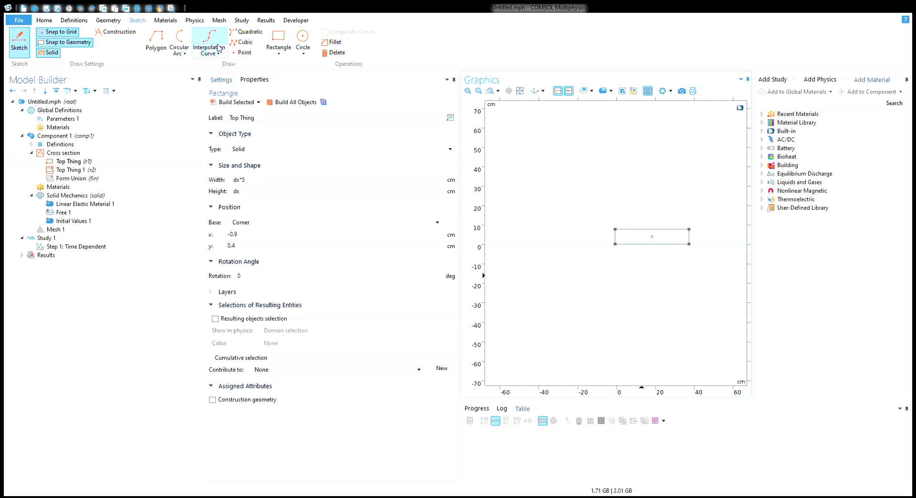
Undo the duplicate and draw a dx*5 by dx rectangle at y = -15 named 'Bottom thing'
{"action": "left_click", "coordinate": [281, 44]}
{"action": "key", "text": "ctrl+z"}
{"action": "key", "text": "ctrl+z"}
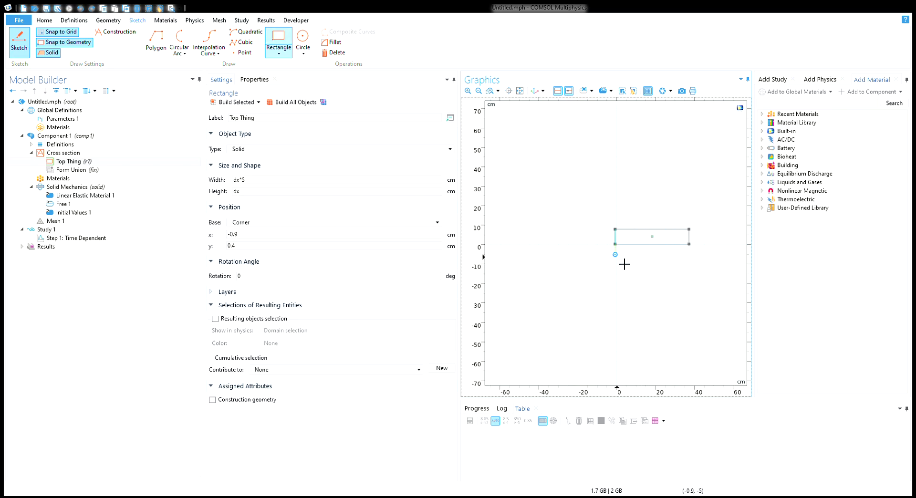
{"action": "left_click_drag", "start_coordinate": [629, 262], "coordinate": [702, 279]}
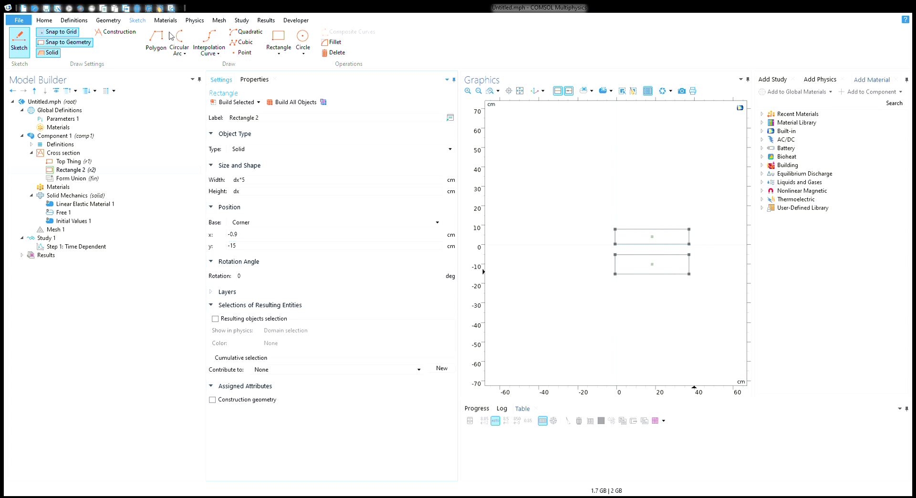
{"action": "left_click", "coordinate": [281, 103]}
{"action": "left_click", "coordinate": [269, 119]}
{"action": "type", "text": "Bo"}
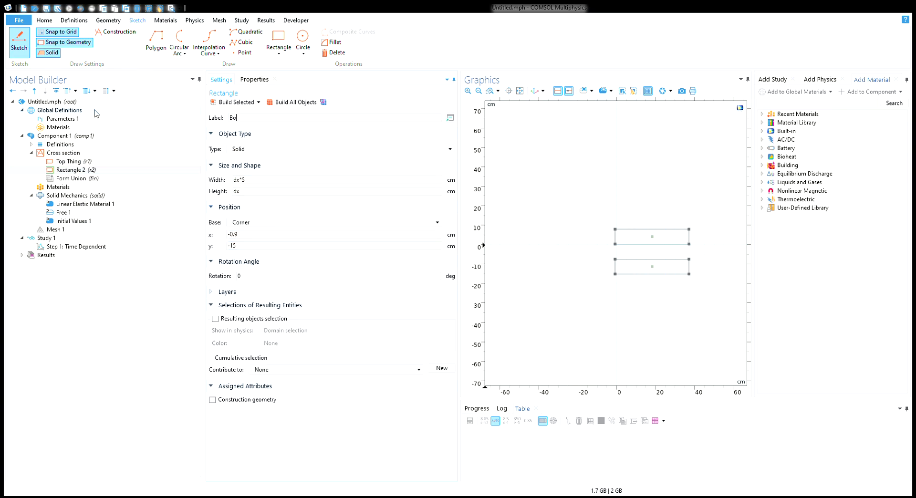
{"action": "type", "text": "ttom thing"}
{"action": "key", "text": "Return"}
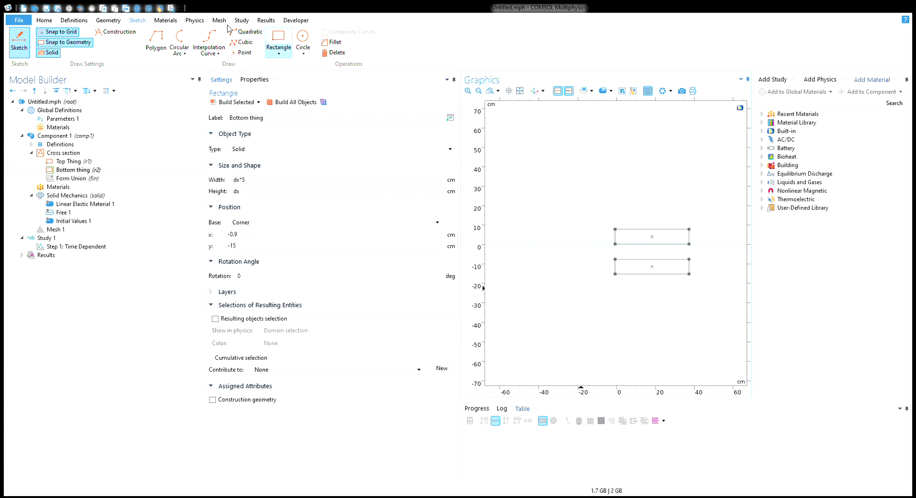
Draw Rectangle 3 between the blocks, 38 cm wide and dh tall, at y = -7.4
{"action": "left_click", "coordinate": [279, 38]}
{"action": "left_click_drag", "start_coordinate": [615, 245], "coordinate": [702, 264]}
{"action": "left_click", "coordinate": [237, 192]}
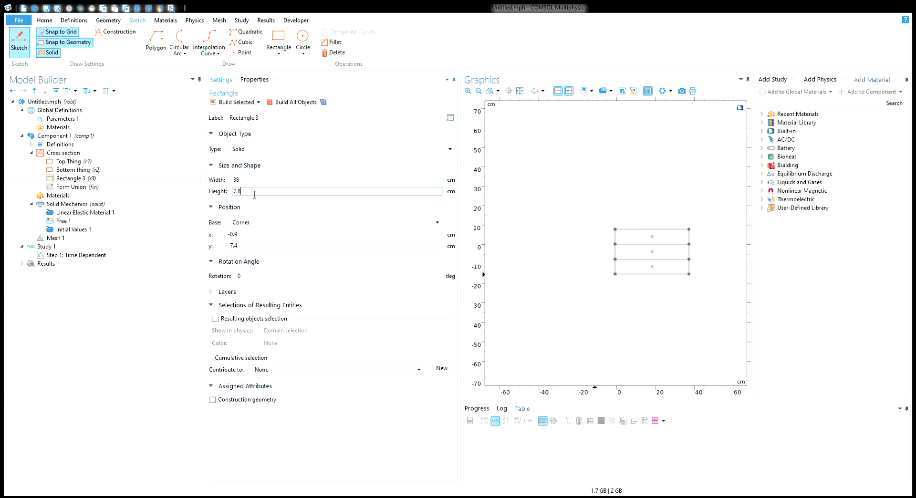
{"action": "left_click_drag", "start_coordinate": [254, 194], "coordinate": [222, 192]}
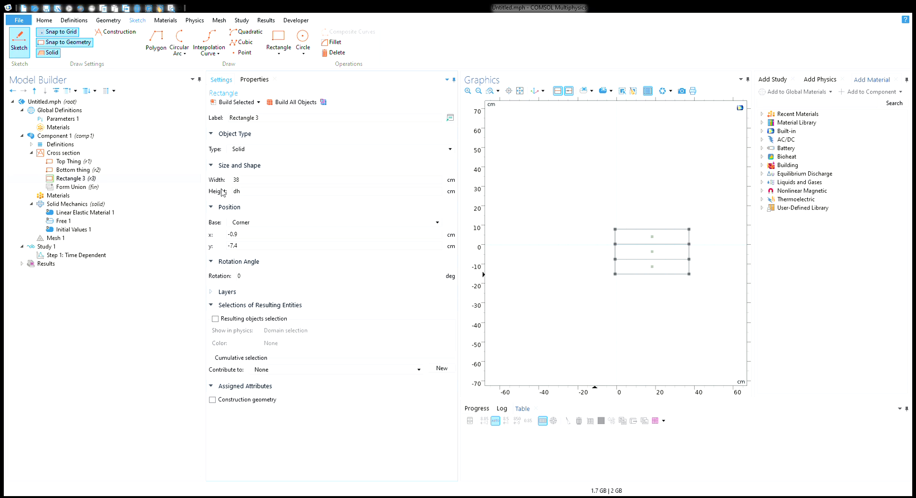
{"action": "left_click", "coordinate": [293, 103]}
{"action": "left_click", "coordinate": [66, 162]}
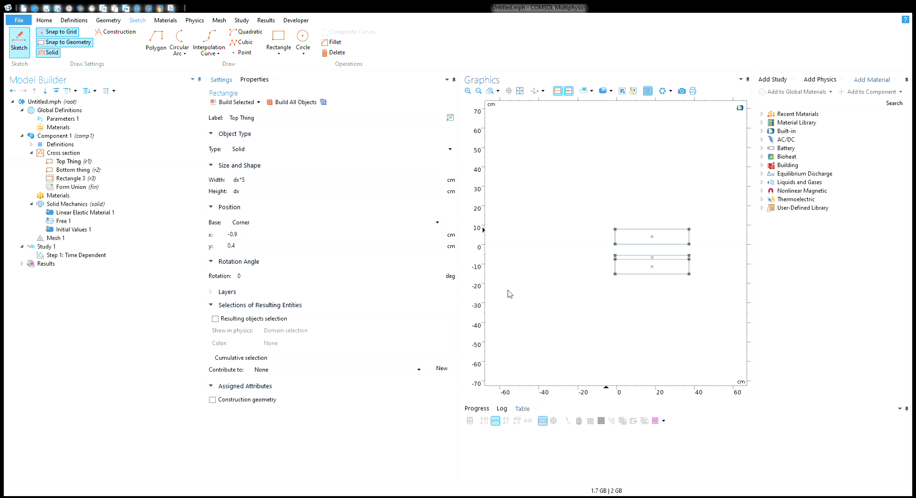
Delete Top Thing and draw Rectangle 4 above the middle layer, dx tall at y = -5.4
{"action": "key", "text": "Delete"}
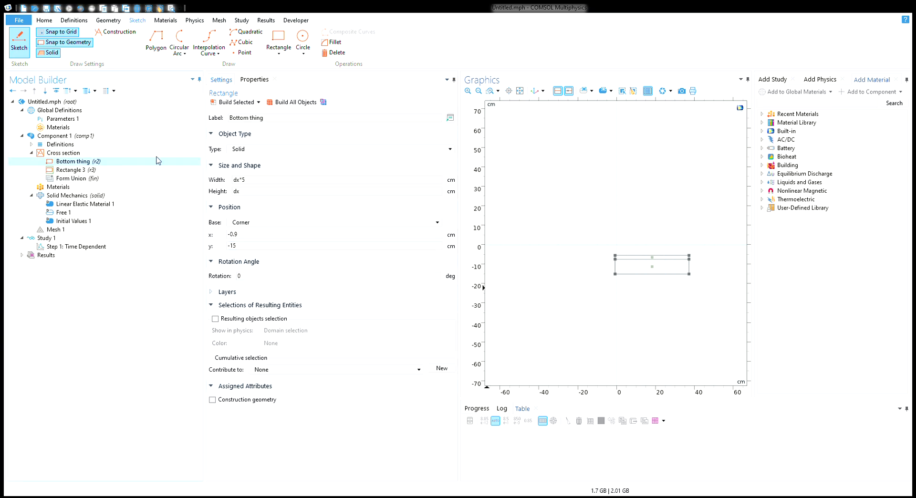
{"action": "left_click", "coordinate": [279, 38]}
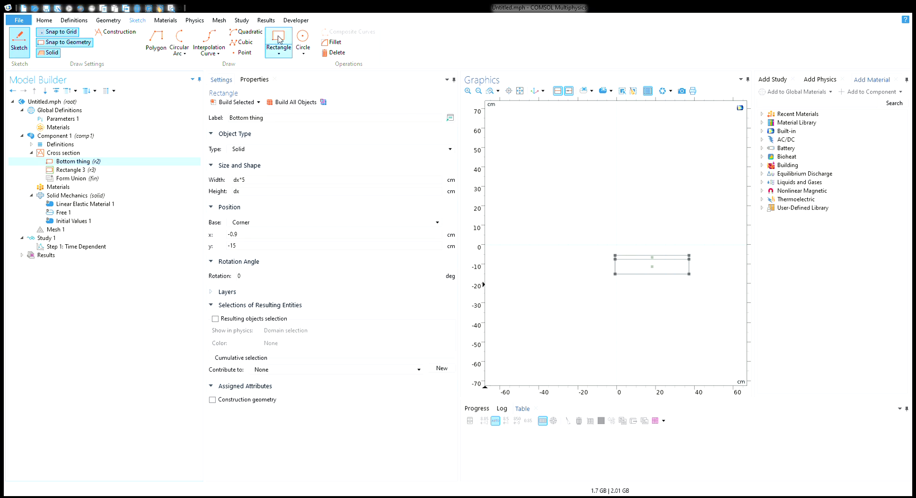
{"action": "left_click", "coordinate": [625, 261]}
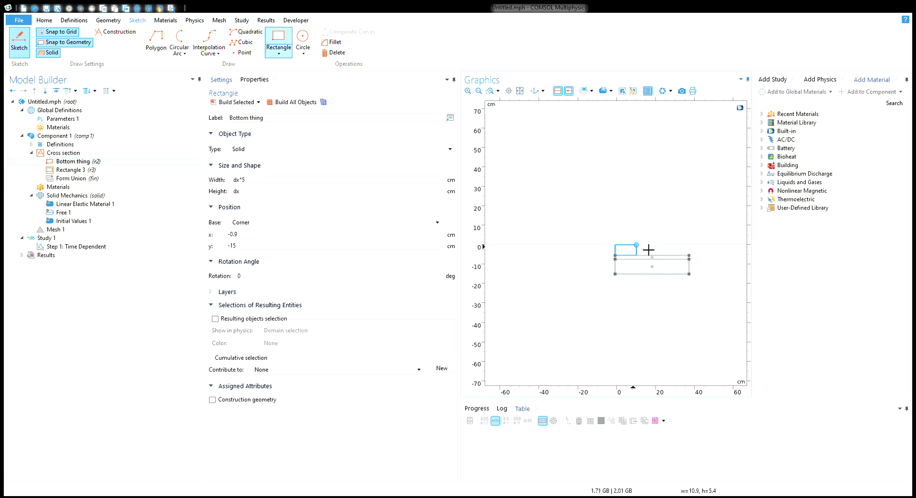
{"action": "left_click", "coordinate": [697, 238]}
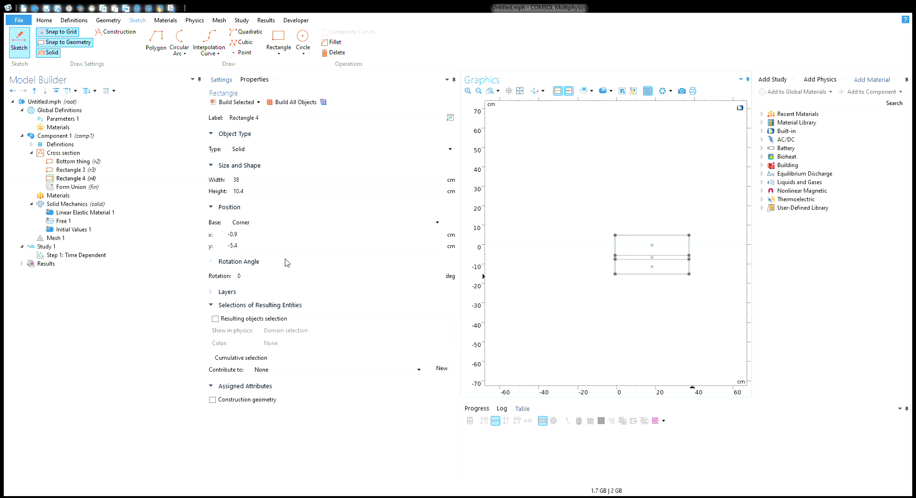
{"action": "left_click_drag", "start_coordinate": [252, 234], "coordinate": [209, 237]}
{"action": "double_click", "coordinate": [260, 194]}
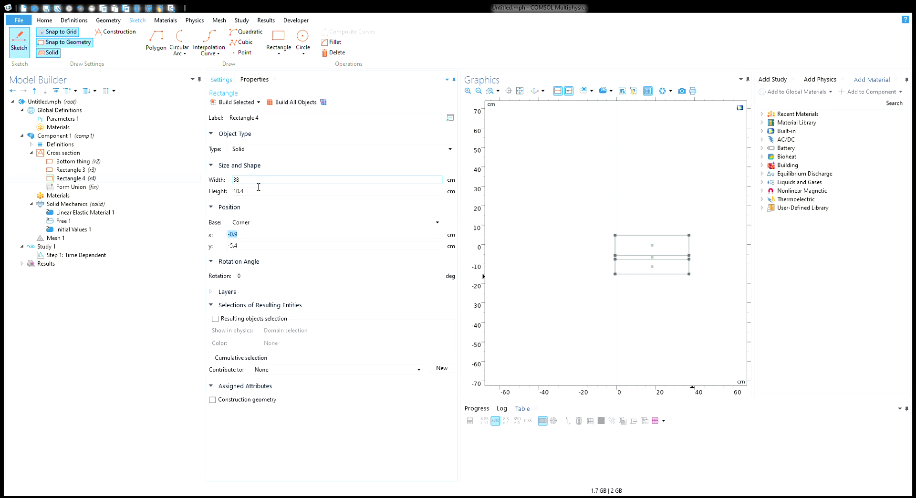
{"action": "type", "text": "dx"}
{"action": "left_click", "coordinate": [236, 103]}
{"action": "scroll", "coordinate": [646, 301], "scroll_direction": "up", "scroll_amount": 3}
{"action": "scroll", "coordinate": [649, 301], "scroll_direction": "down", "scroll_amount": 2}
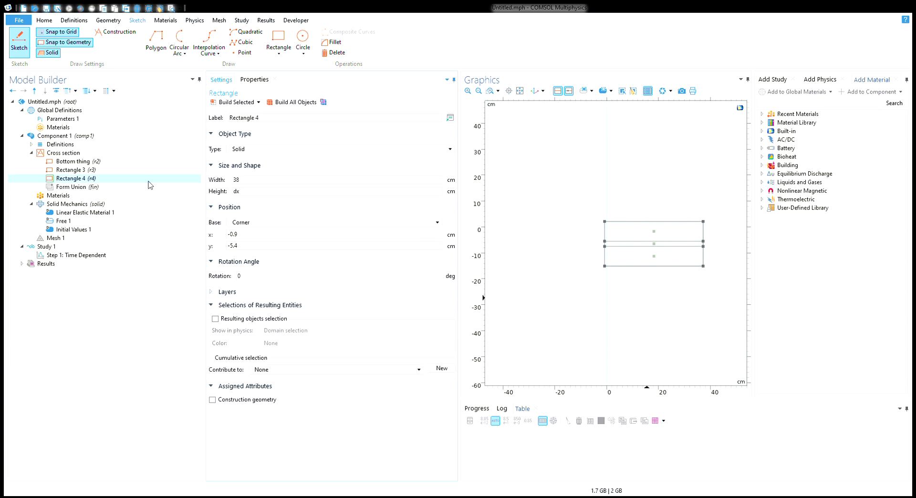
Add built-in Rubber to domains 1 and 3, excluding the thin middle layer
{"action": "left_click", "coordinate": [90, 213]}
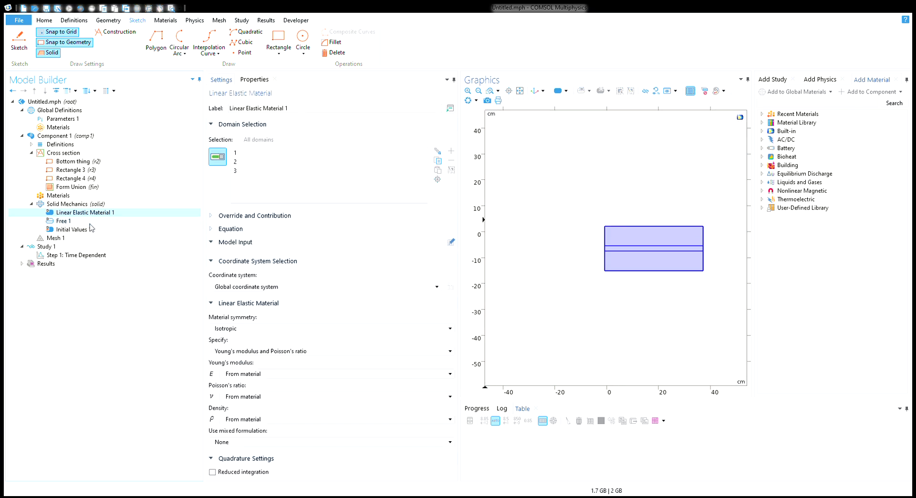
{"action": "left_click", "coordinate": [165, 21]}
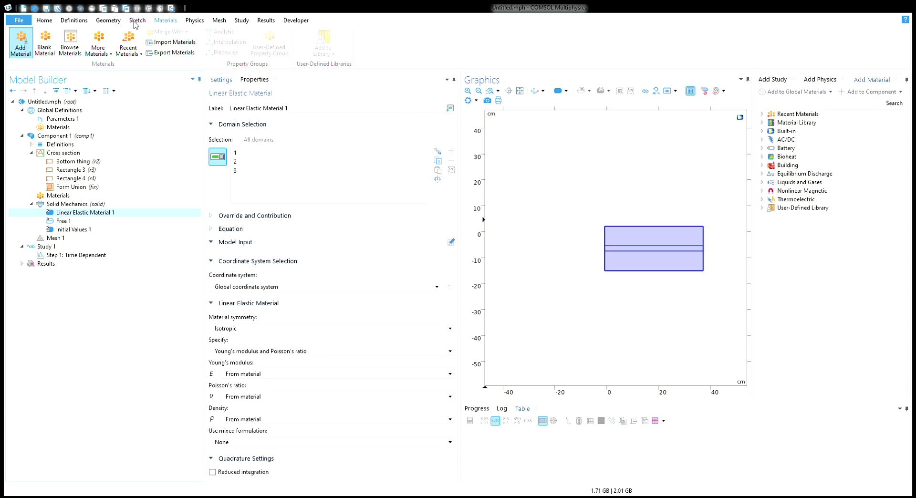
{"action": "left_click", "coordinate": [75, 196]}
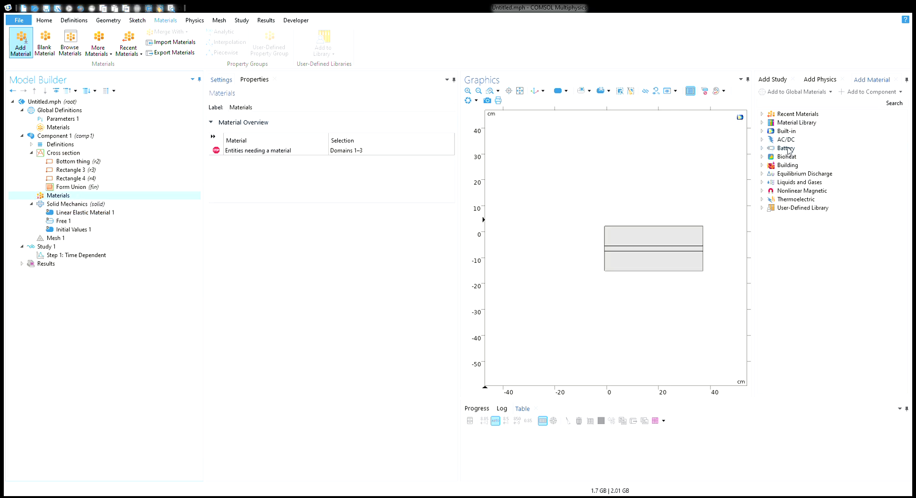
{"action": "double_click", "coordinate": [790, 131]}
{"action": "scroll", "coordinate": [812, 217], "scroll_direction": "down", "scroll_amount": 5}
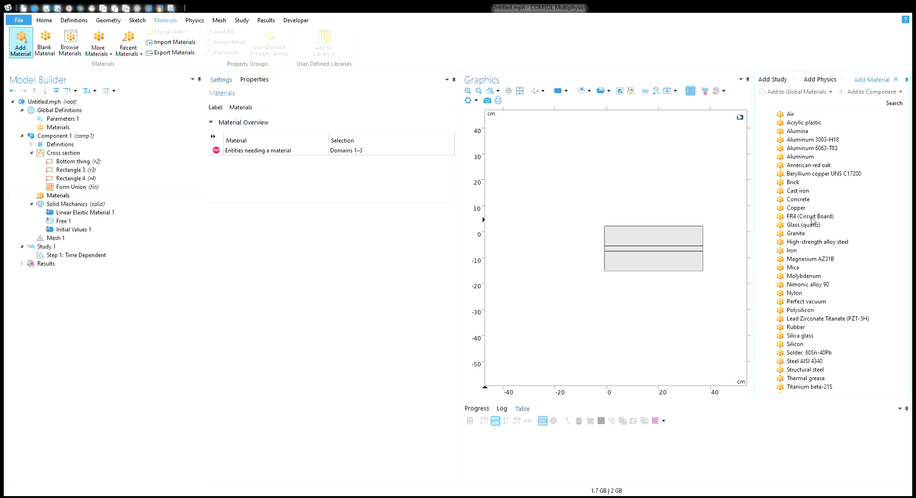
{"action": "double_click", "coordinate": [807, 234]}
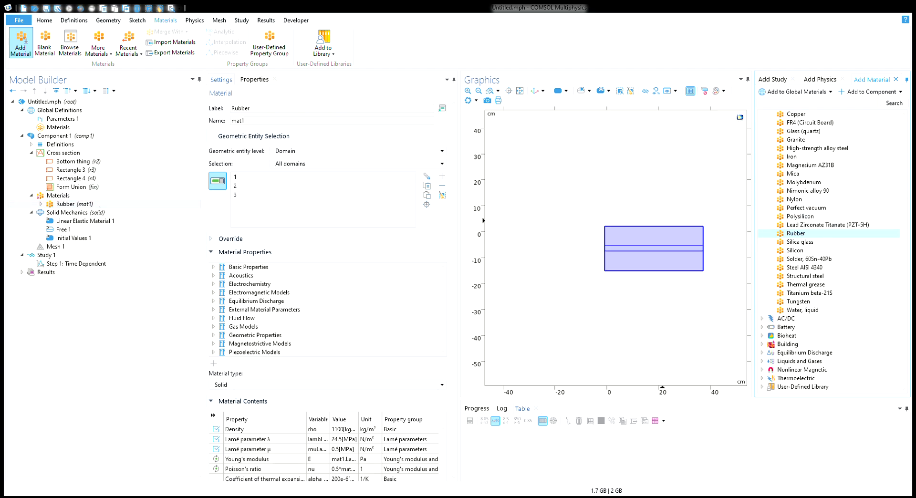
{"action": "left_click", "coordinate": [639, 252]}
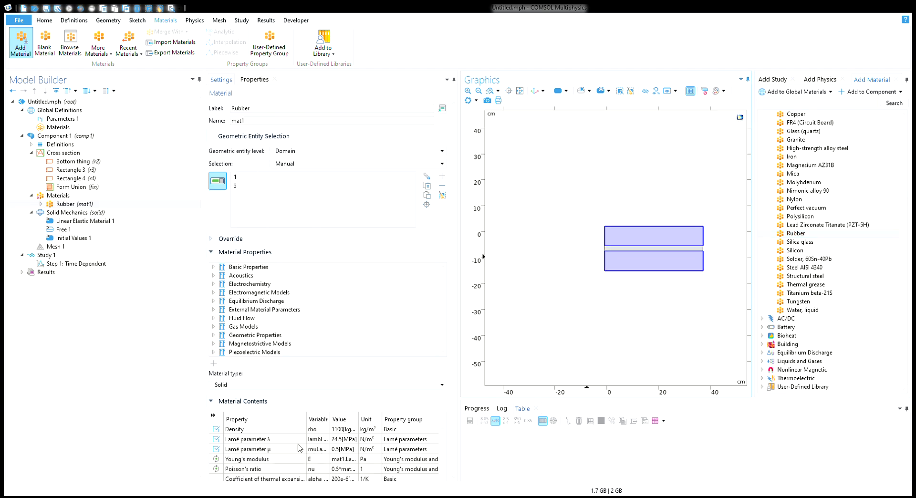
{"action": "scroll", "coordinate": [294, 445], "scroll_direction": "down", "scroll_amount": 2}
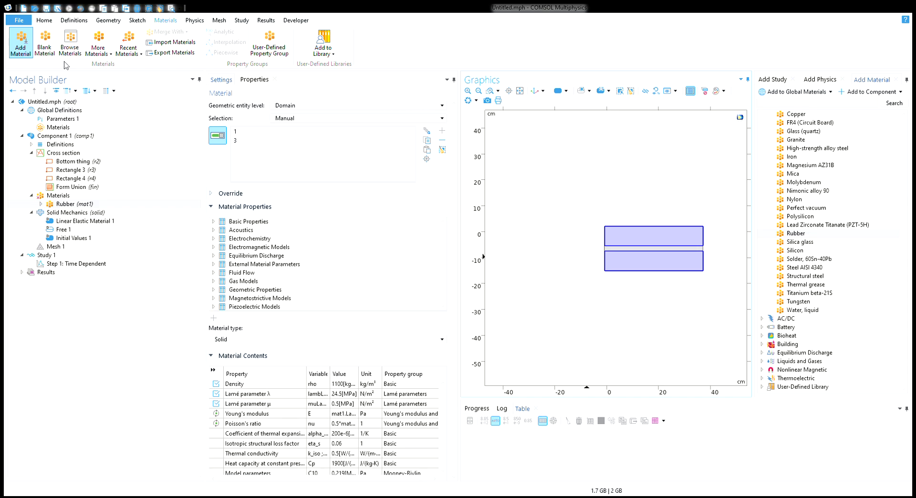
Create a blank material on domain 2 with Young's modulus G, Poisson's ratio PR and density density
{"action": "left_click", "coordinate": [45, 50]}
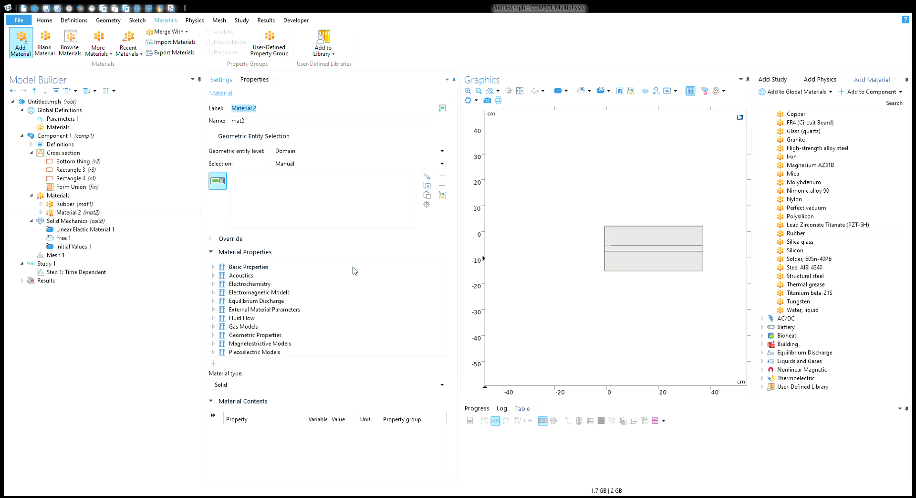
{"action": "left_click", "coordinate": [623, 251]}
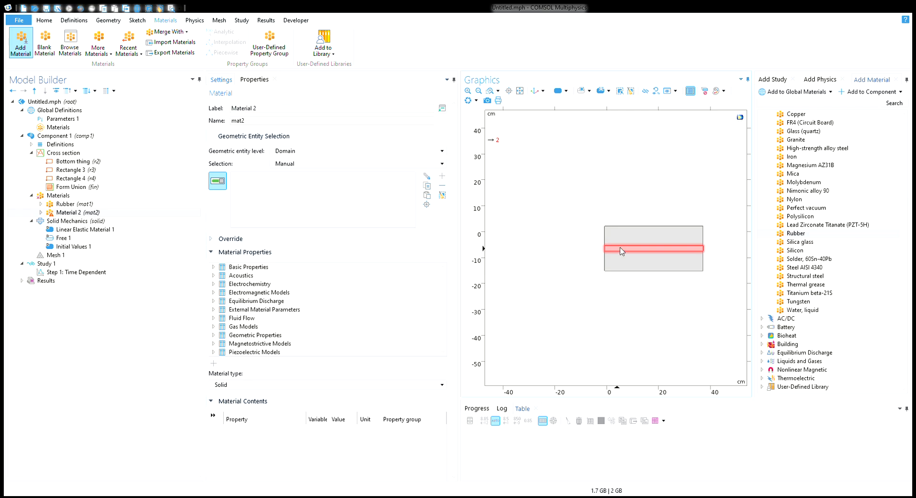
{"action": "left_click", "coordinate": [342, 430]}
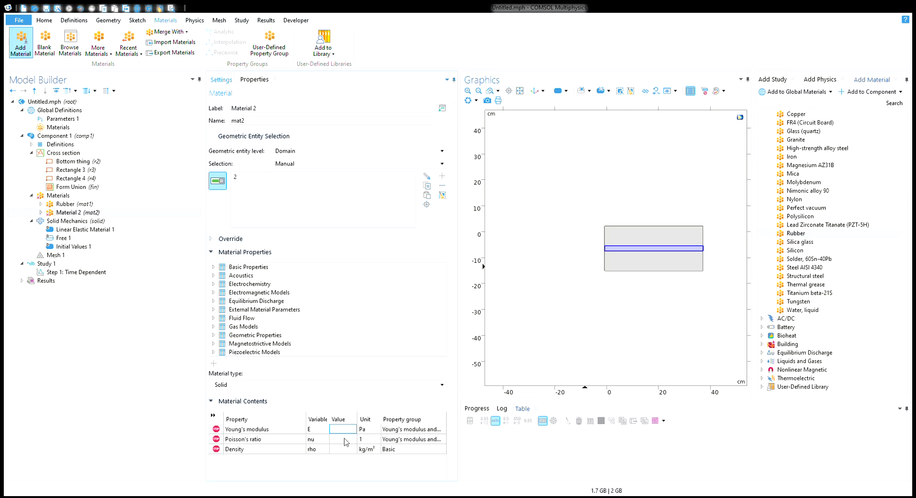
{"action": "type", "text": "G"}
{"action": "left_click", "coordinate": [348, 439]}
{"action": "type", "text": "PR"}
{"action": "key", "text": "Return"}
{"action": "left_click", "coordinate": [383, 465]}
{"action": "left_click", "coordinate": [67, 120]}
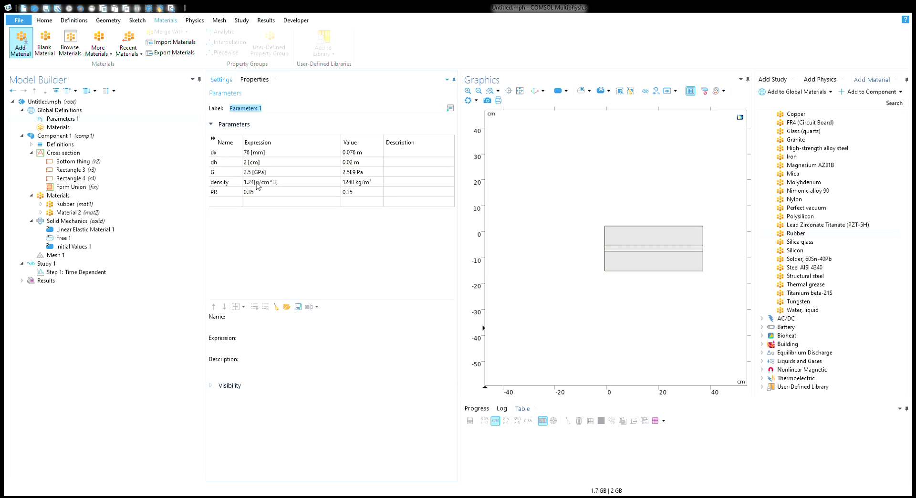
Check the density parameter and the Linear Elastic, Free and Initial Values settings
{"action": "left_click", "coordinate": [257, 185]}
{"action": "left_click", "coordinate": [258, 186]}
{"action": "left_click", "coordinate": [81, 248]}
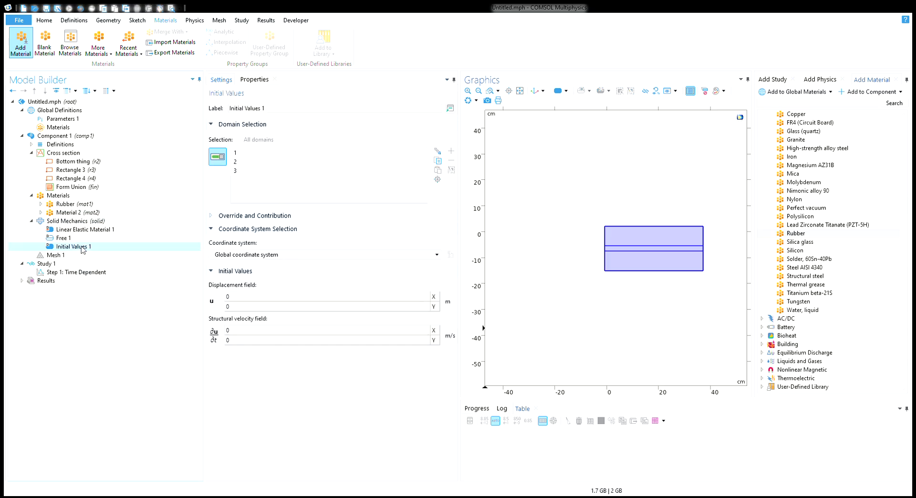
{"action": "left_click", "coordinate": [77, 231]}
{"action": "left_click", "coordinate": [75, 237]}
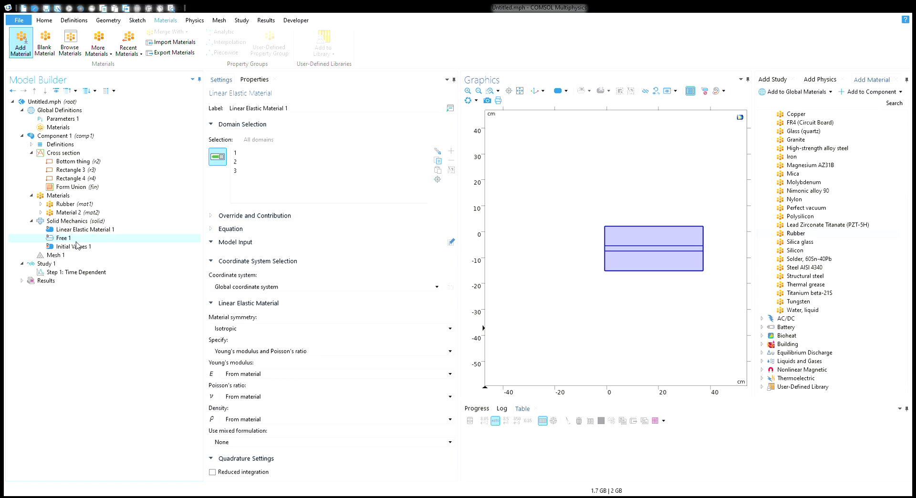
{"action": "left_click", "coordinate": [77, 247]}
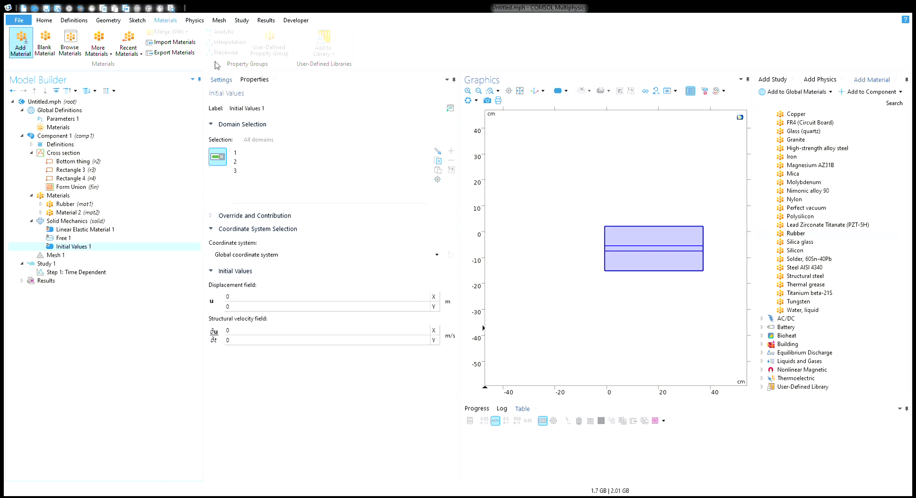
Compute Study 1, then reselect Linear Elastic Material 1 to review it
{"action": "left_click", "coordinate": [240, 22]}
{"action": "left_click", "coordinate": [23, 41]}
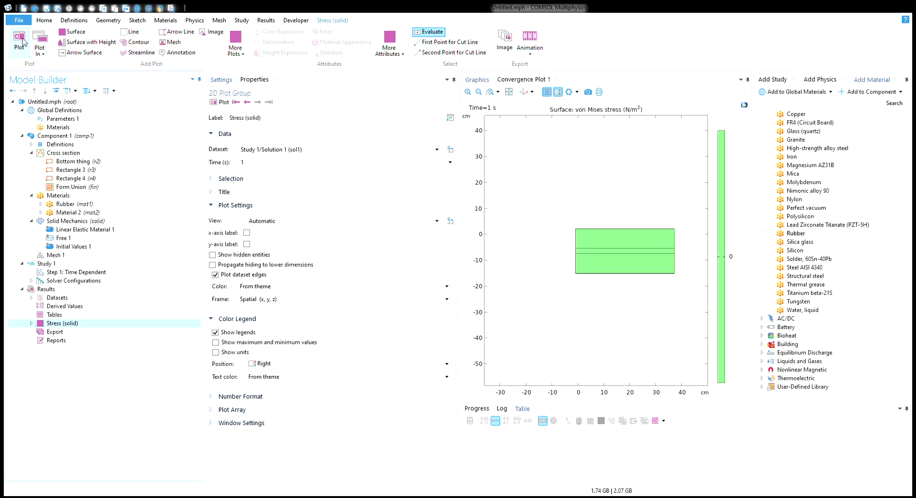
{"action": "left_click", "coordinate": [84, 230]}
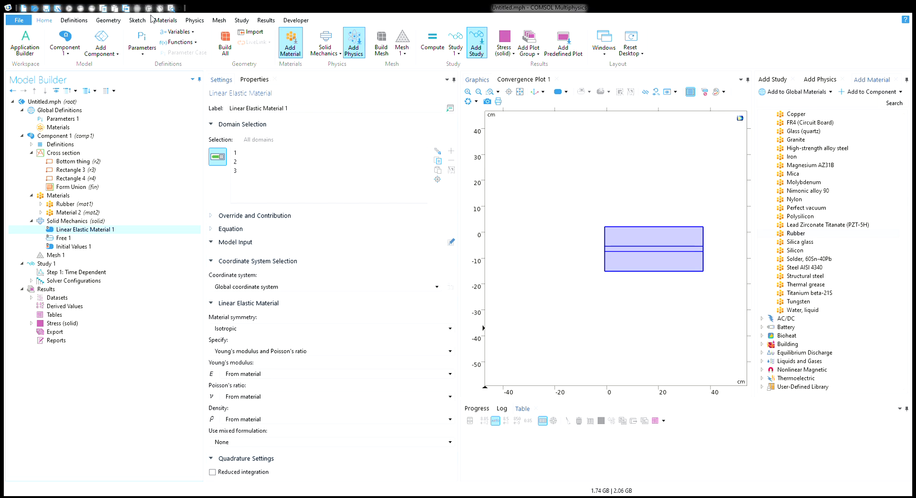
{"action": "left_click", "coordinate": [174, 21]}
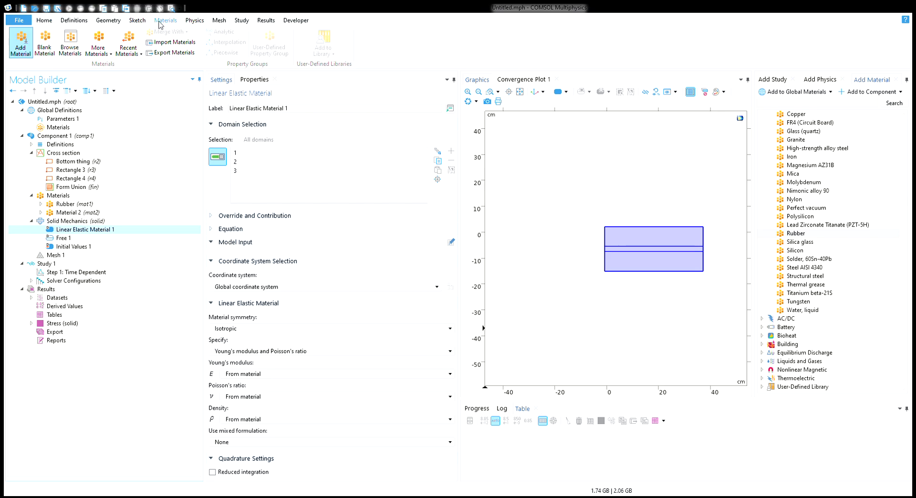
{"action": "left_click", "coordinate": [142, 21]}
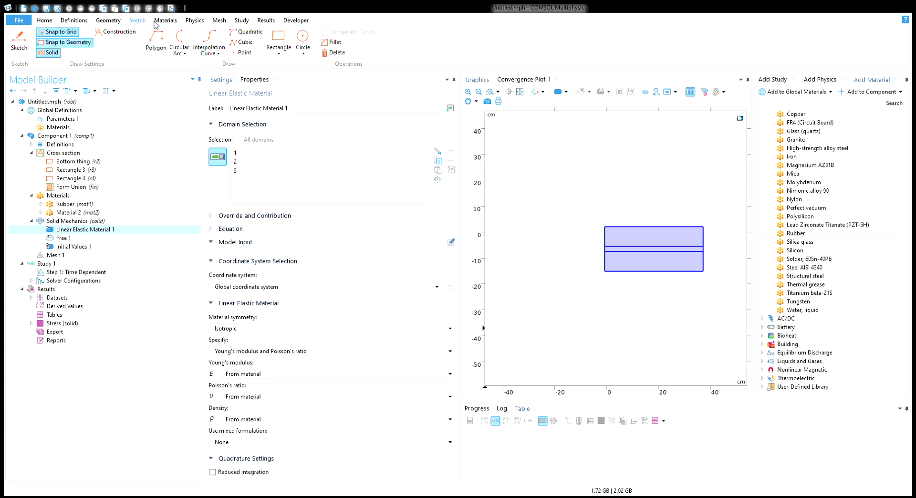
Bring up the Physics ribbon to add a Solid Mechanics body load
{"action": "left_click", "coordinate": [195, 22]}
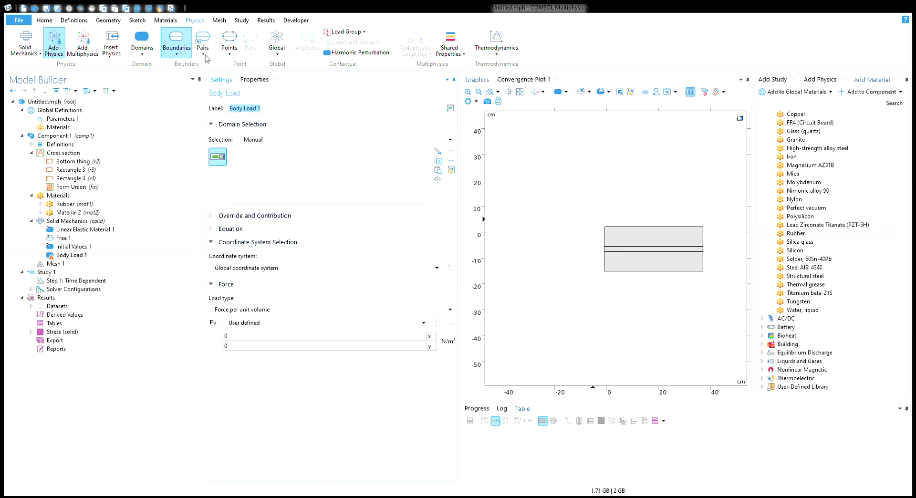
Apply a 10000 Pa pressure Boundary Load on the top boundary and start computing Study 1
{"action": "left_click", "coordinate": [263, 74]}
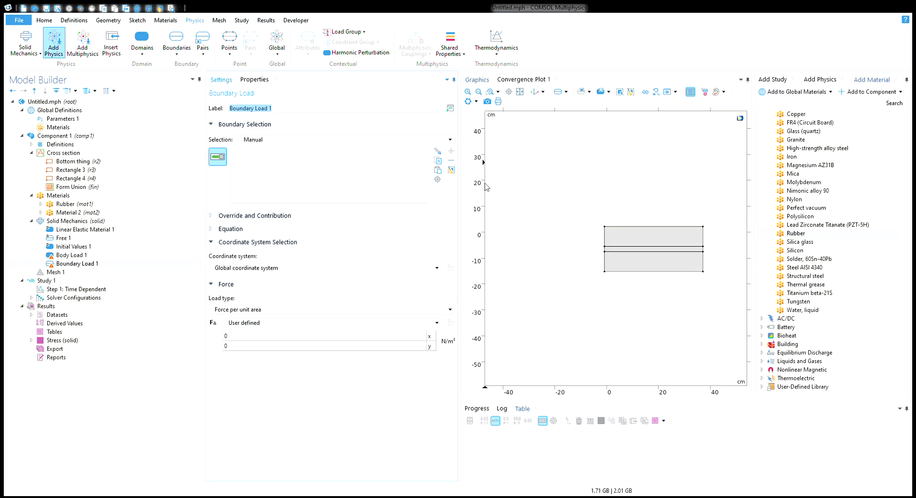
{"action": "left_click", "coordinate": [616, 228]}
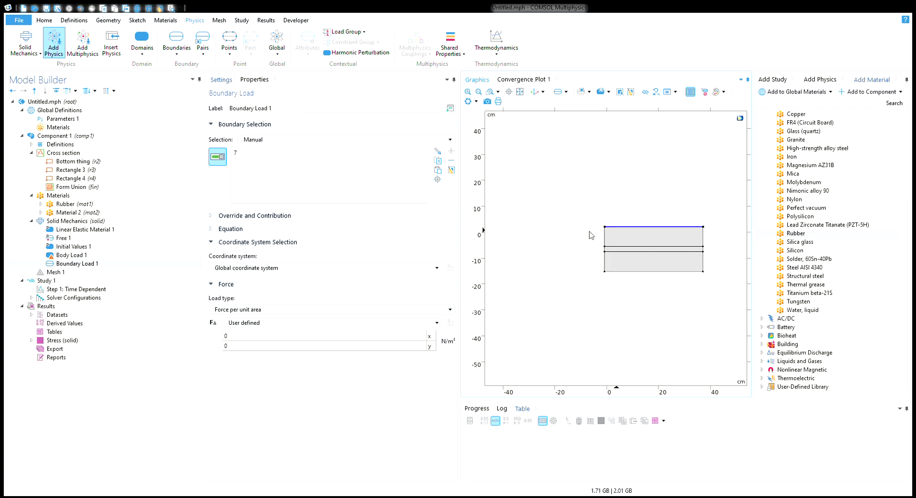
{"action": "left_click", "coordinate": [249, 348]}
{"action": "left_click_drag", "start_coordinate": [255, 323], "coordinate": [163, 314]}
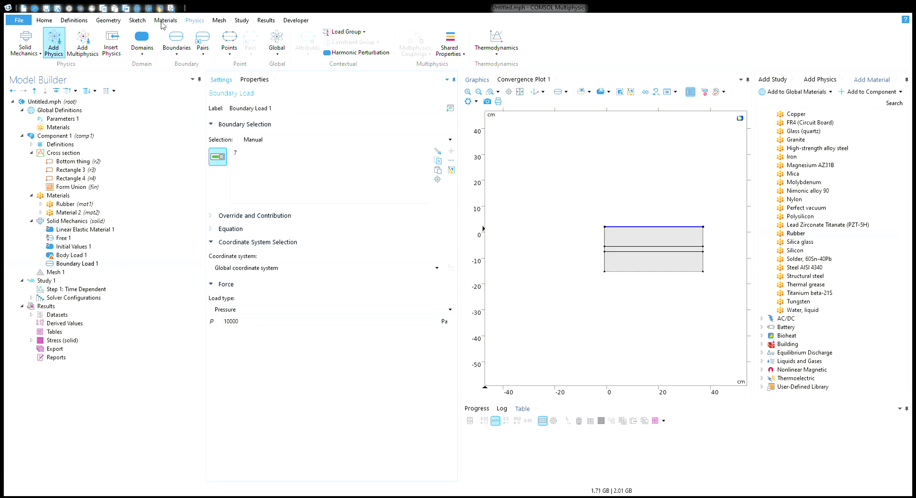
{"action": "left_click", "coordinate": [237, 22]}
{"action": "left_click", "coordinate": [17, 49]}
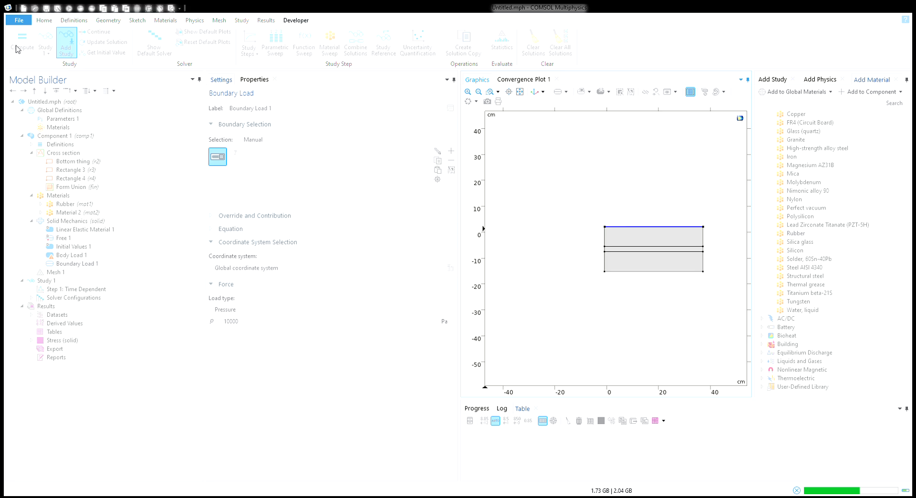
Follow the convergence plot to completion, check the results, then view the Time Dependent step settings
{"action": "left_click", "coordinate": [524, 79]}
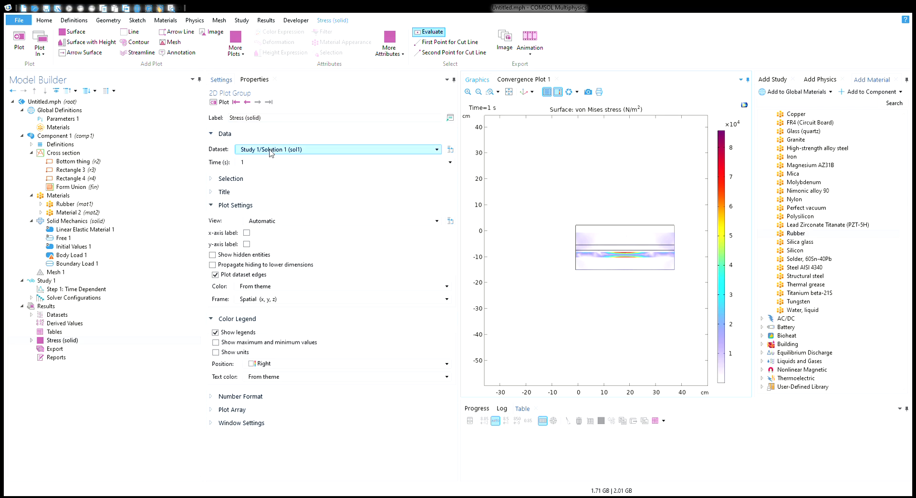
{"action": "left_click", "coordinate": [69, 317]}
{"action": "left_click", "coordinate": [65, 290]}
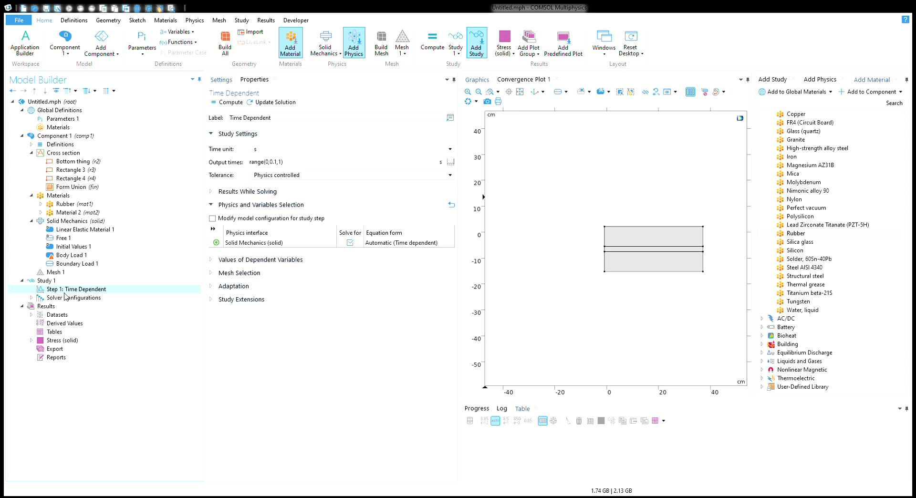
Append range(0,0.1,3600) to the output times and recompute, hitting the non-monotone time list error
{"action": "left_click", "coordinate": [285, 166]}
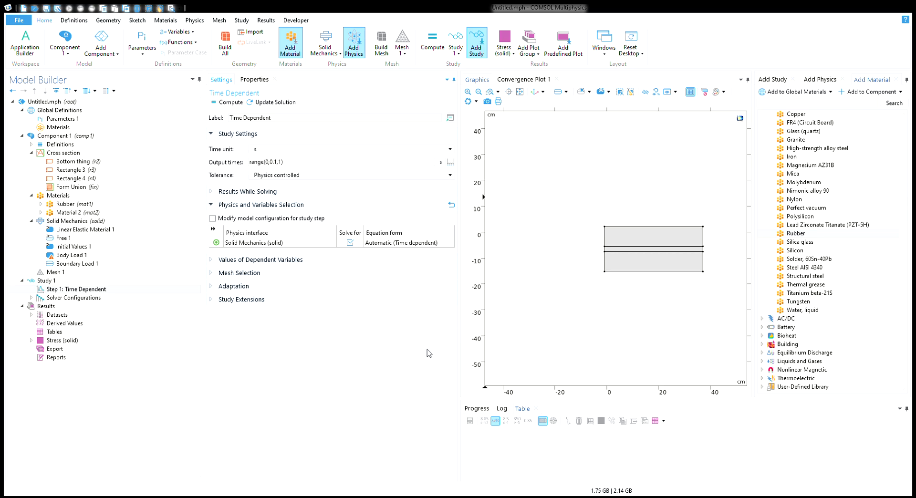
{"action": "left_click", "coordinate": [455, 315]}
{"action": "left_click", "coordinate": [225, 103]}
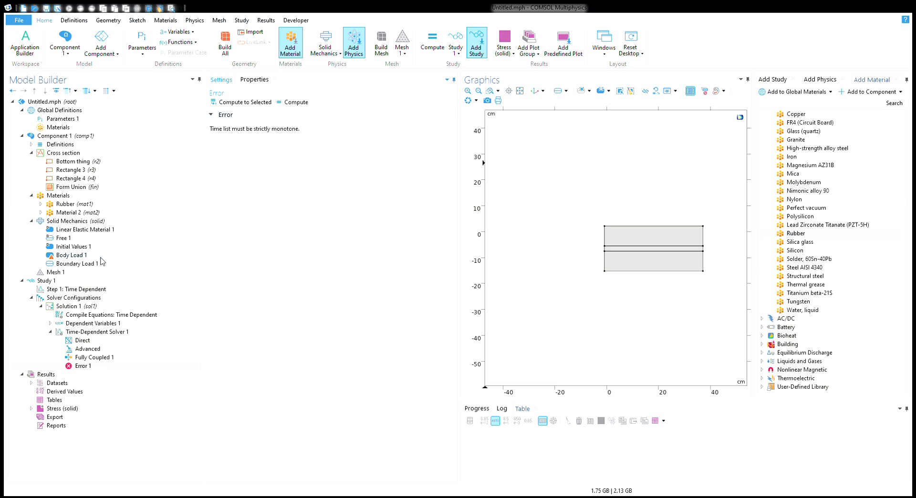
Trim the output times to range(0,0.1,3600) and compute Study 1 again
{"action": "left_click", "coordinate": [83, 289]}
{"action": "left_click", "coordinate": [326, 163]}
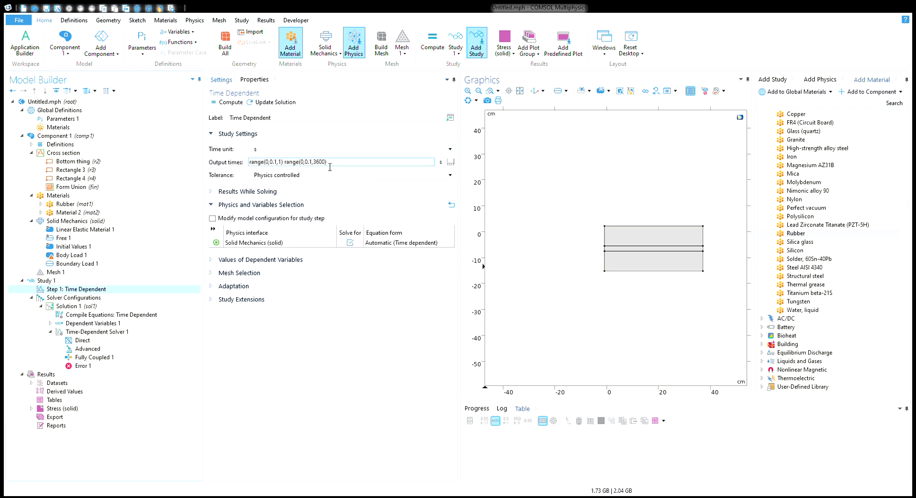
{"action": "left_click_drag", "start_coordinate": [285, 162], "coordinate": [125, 165]}
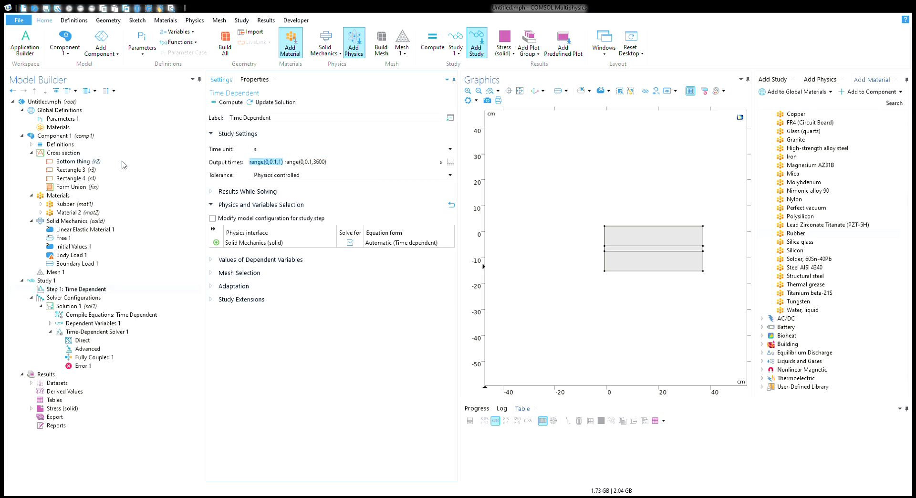
{"action": "key", "text": "BackSpace"}
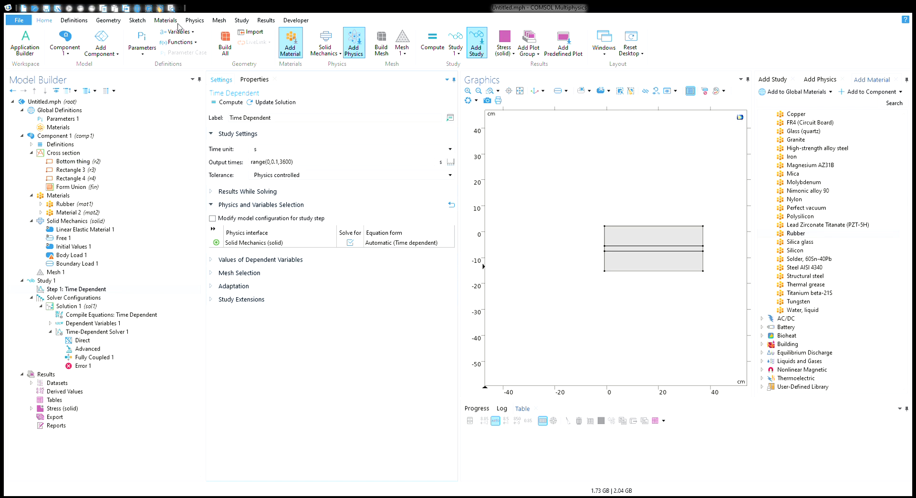
{"action": "left_click", "coordinate": [243, 21]}
{"action": "left_click", "coordinate": [15, 47]}
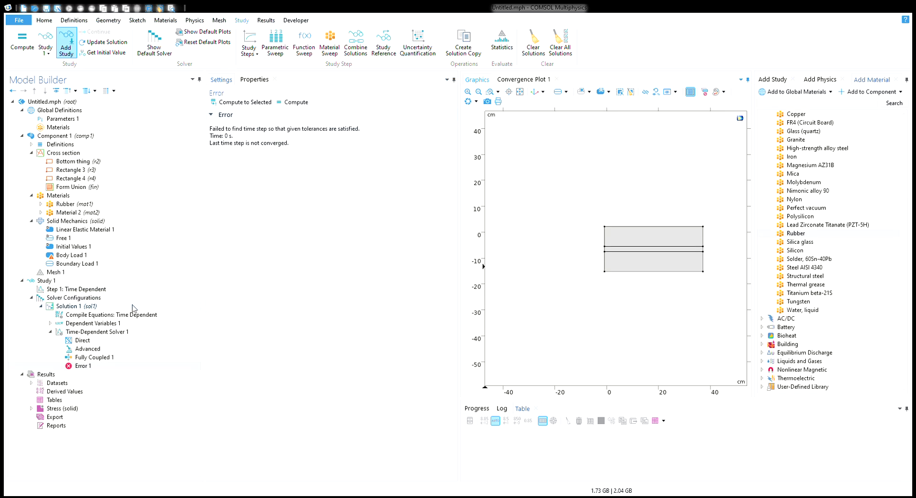
Review the time-dependent solver log and Solution 1 settings after the failure at 0 s
{"action": "left_click", "coordinate": [89, 334]}
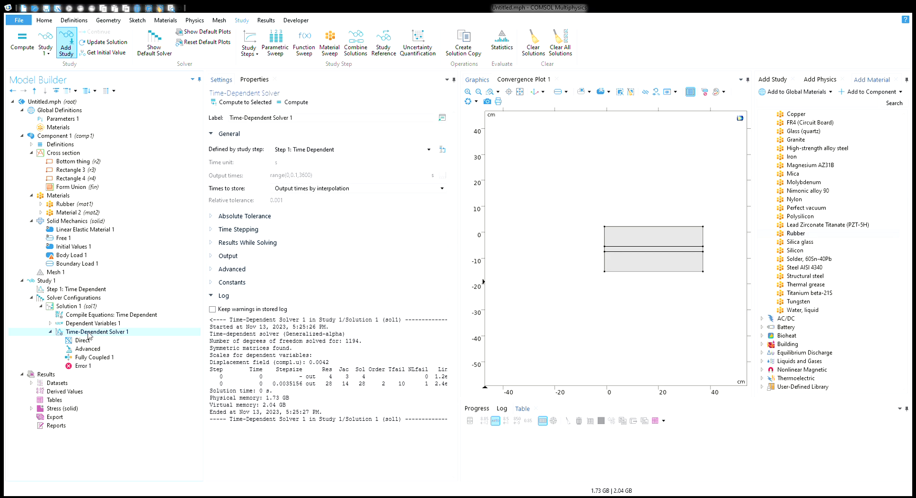
{"action": "left_click", "coordinate": [76, 316]}
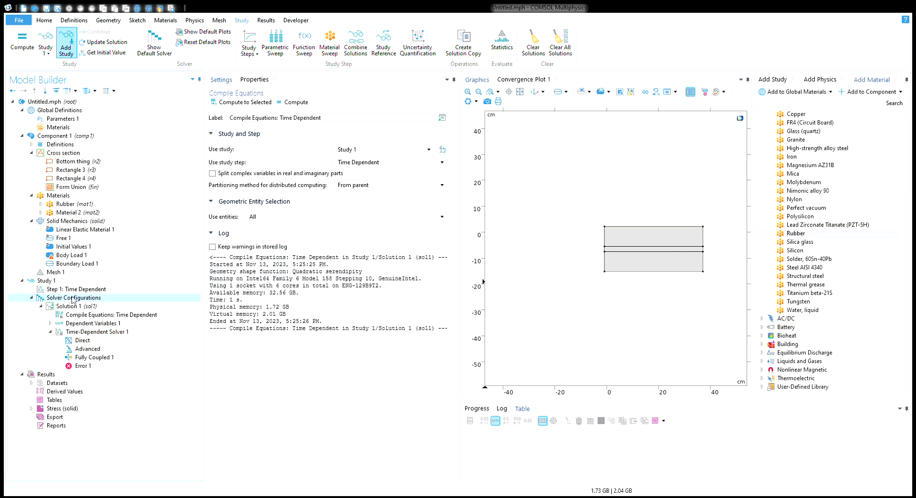
{"action": "left_click", "coordinate": [75, 306]}
{"action": "left_click", "coordinate": [89, 332]}
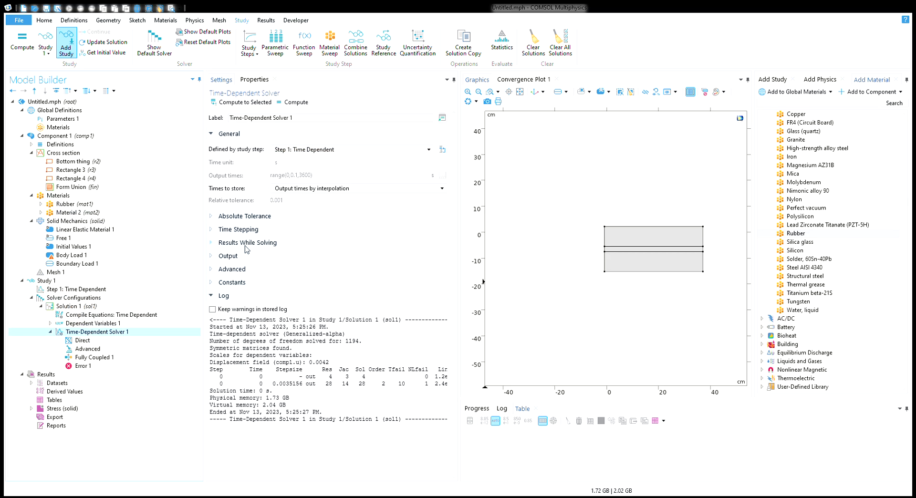
{"action": "left_click", "coordinate": [65, 290]}
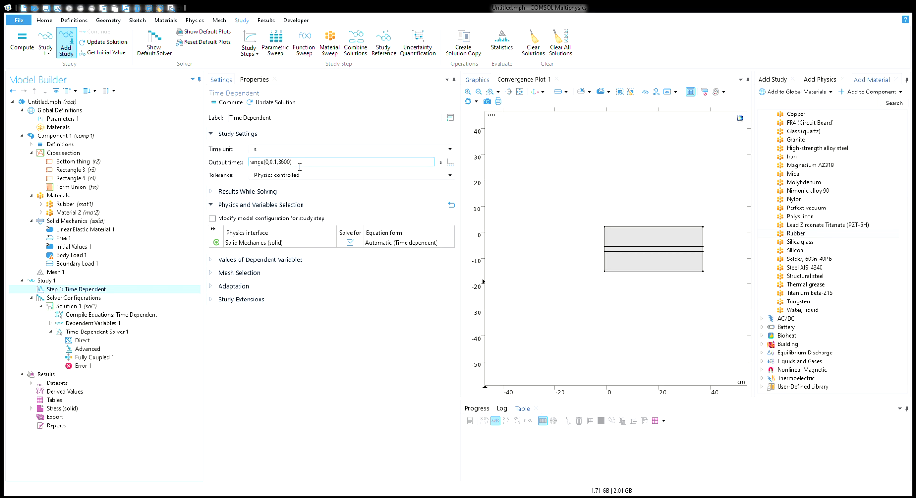
Replace the output times with range(1,0.1,60) and recompute Study 1
{"action": "left_click", "coordinate": [294, 165]}
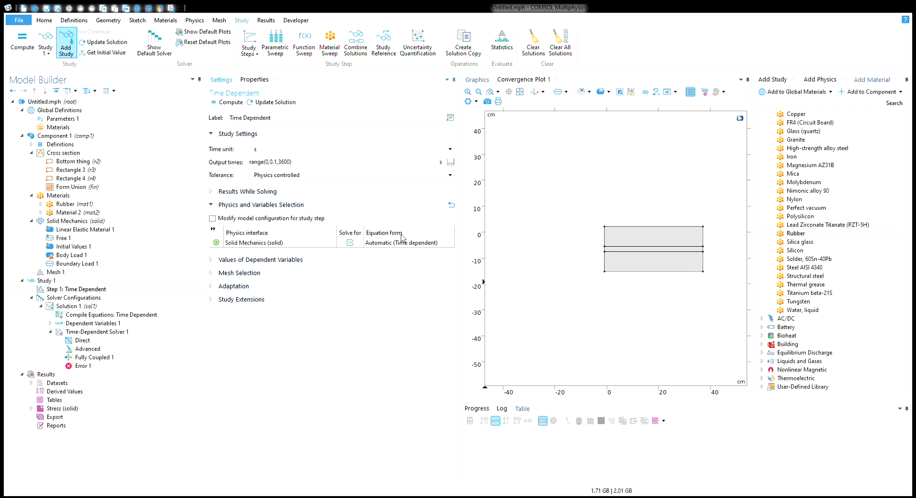
{"action": "left_click", "coordinate": [466, 310]}
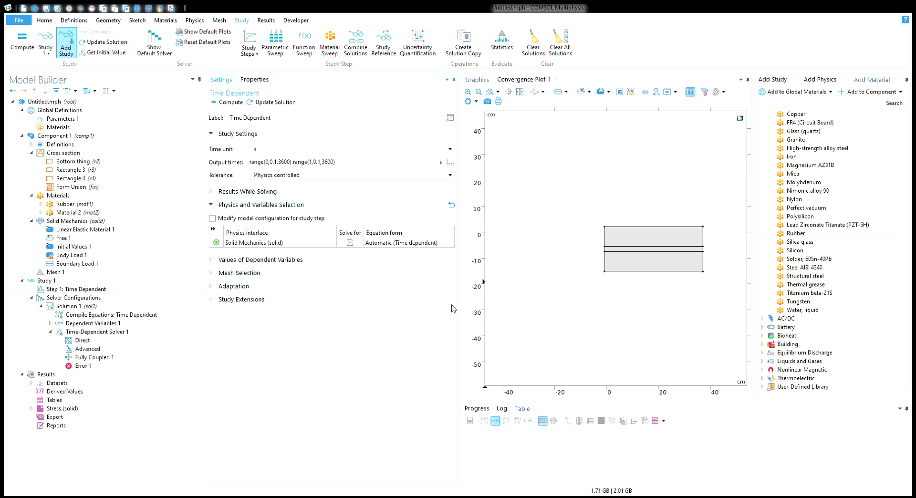
{"action": "triple_click", "coordinate": [361, 165]}
{"action": "key", "text": "Delete"}
{"action": "type", "text": "range(1,0.1,60)"}
{"action": "left_click", "coordinate": [232, 103]}
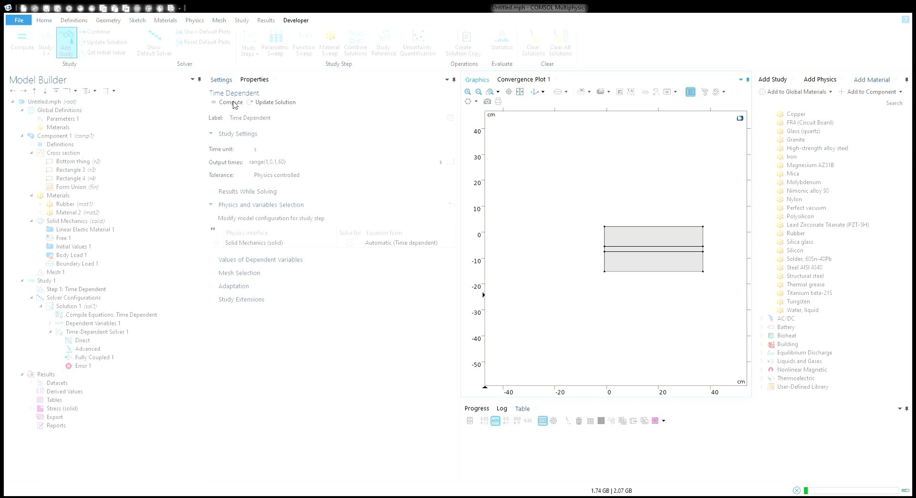
Watch the convergence plot, then cancel the running computation
{"action": "left_click", "coordinate": [515, 80]}
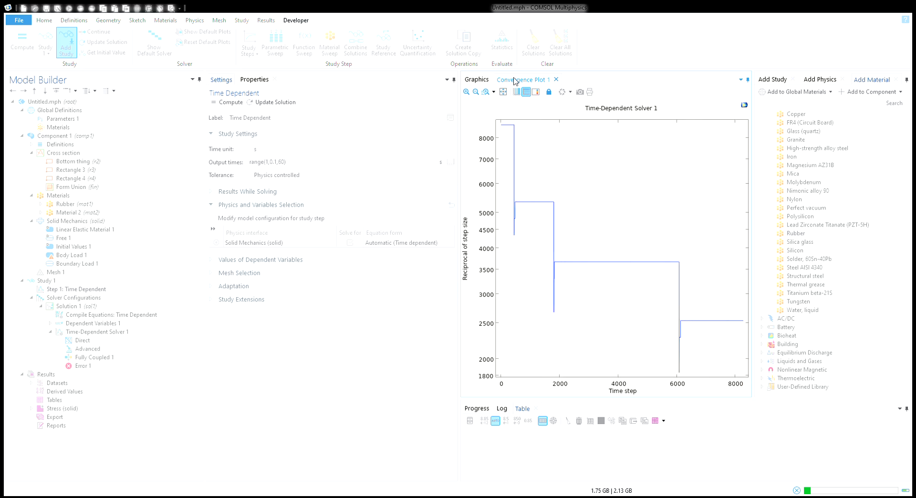
{"action": "left_click", "coordinate": [477, 79]}
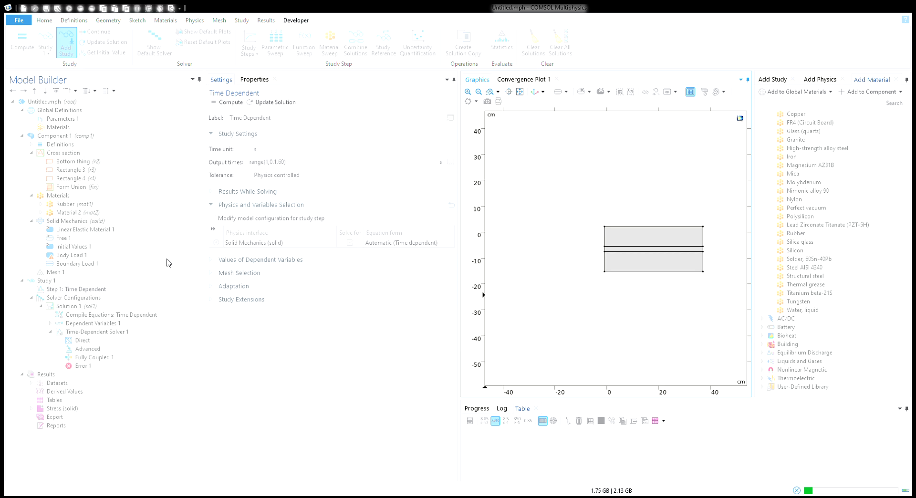
{"action": "left_click", "coordinate": [796, 491]}
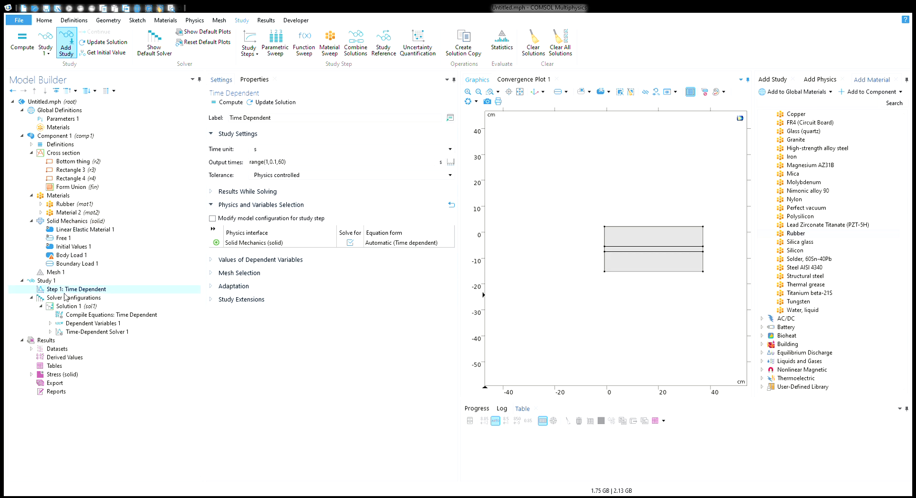
Add Study 2 with a Stationary step from the Add Study list
{"action": "left_click", "coordinate": [58, 281]}
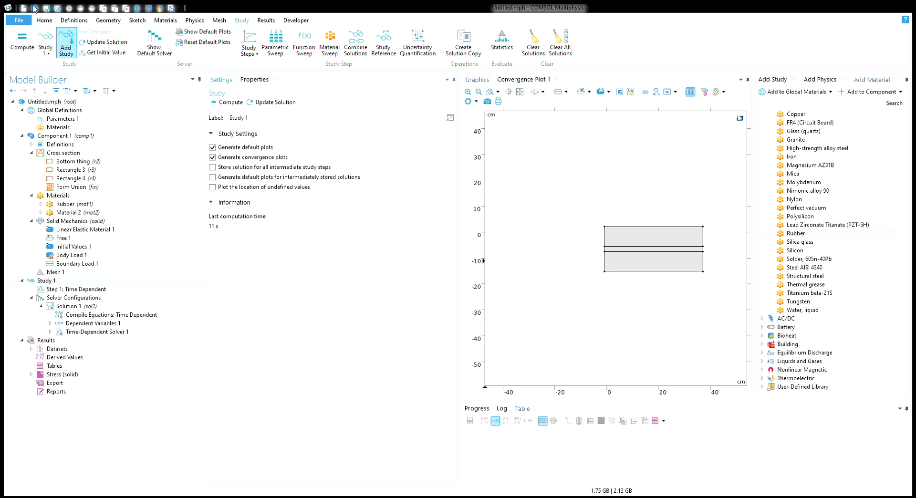
{"action": "left_click", "coordinate": [65, 53]}
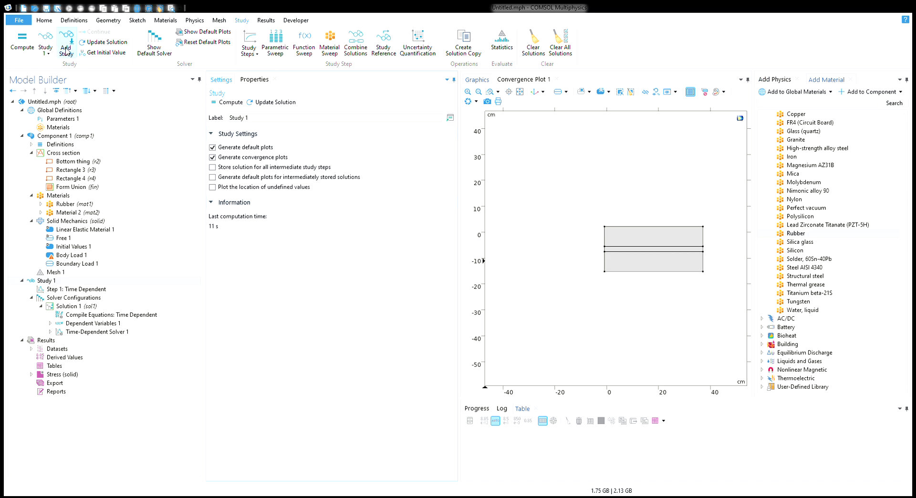
{"action": "left_click", "coordinate": [66, 51]}
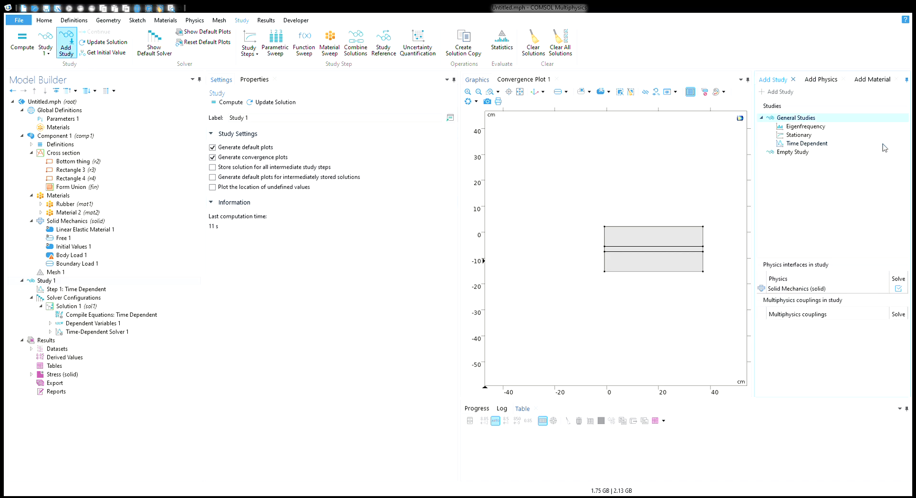
{"action": "double_click", "coordinate": [831, 137]}
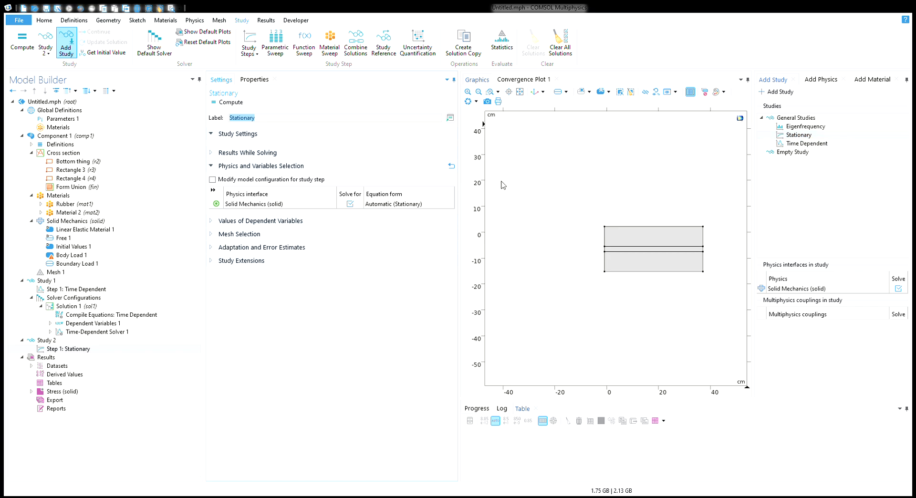
Compute Study 2 with F8, then inspect its Stationary step after the residual 0.038 failure
{"action": "left_click", "coordinate": [68, 349]}
{"action": "key", "text": "F8"}
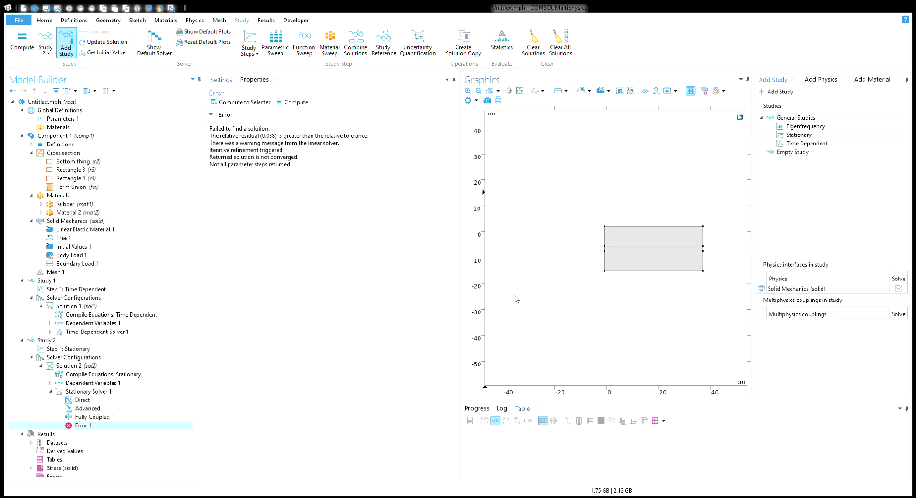
{"action": "left_click", "coordinate": [72, 351]}
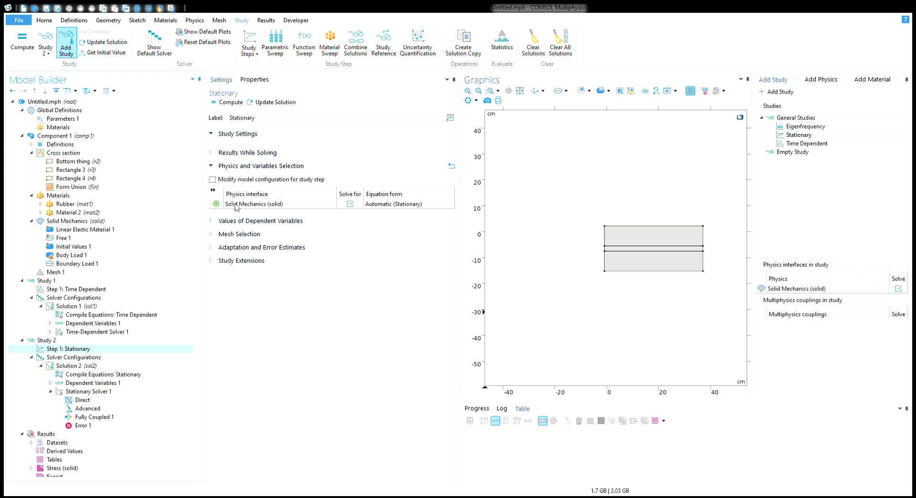
Rerun the study, then change Stationary Solver 1's relative tolerance from 0.001 to 0.1 and solve again
{"action": "left_click", "coordinate": [220, 106]}
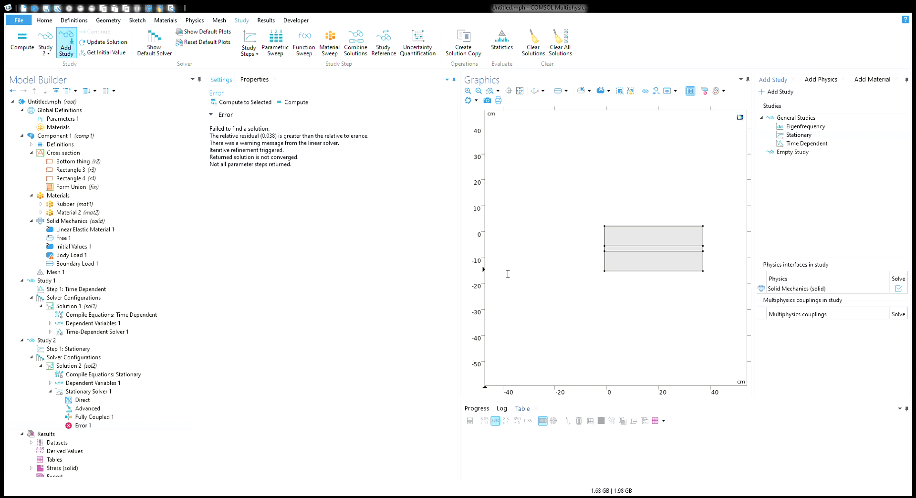
{"action": "left_click", "coordinate": [88, 392]}
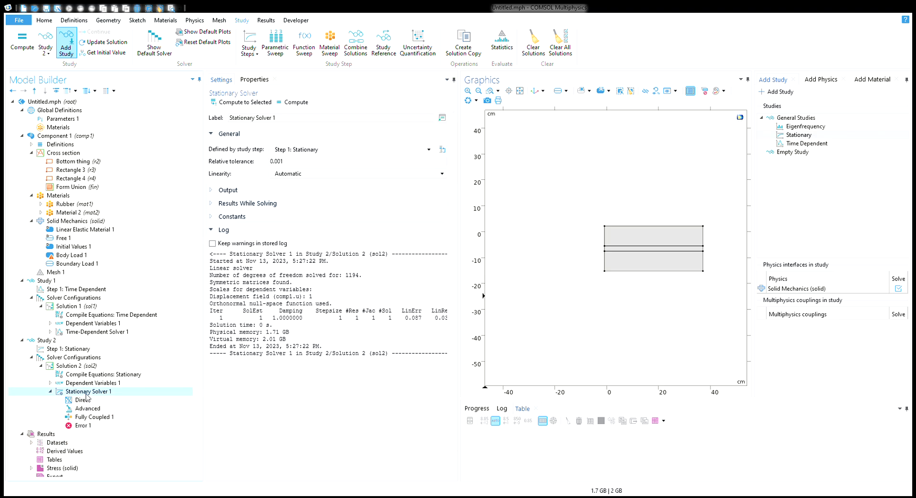
{"action": "left_click", "coordinate": [287, 161]}
{"action": "key", "text": "BackSpace"}
{"action": "key", "text": "BackSpace"}
{"action": "key", "text": "BackSpace"}
{"action": "type", "text": "1"}
{"action": "left_click", "coordinate": [288, 105]}
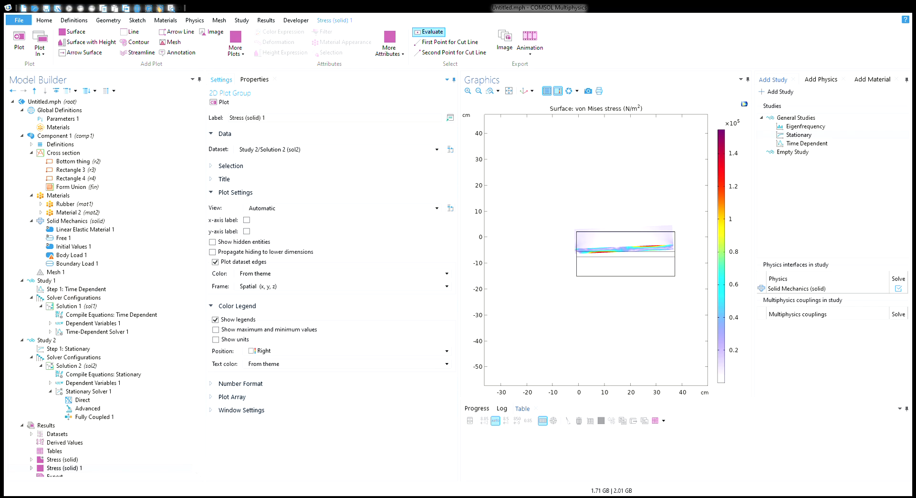
Inspect Stationary Solver 1, Dependent Variables 1, the Compile Equations: Stationary log, then Solution 2
{"action": "left_click", "coordinate": [106, 391]}
{"action": "left_click", "coordinate": [101, 384]}
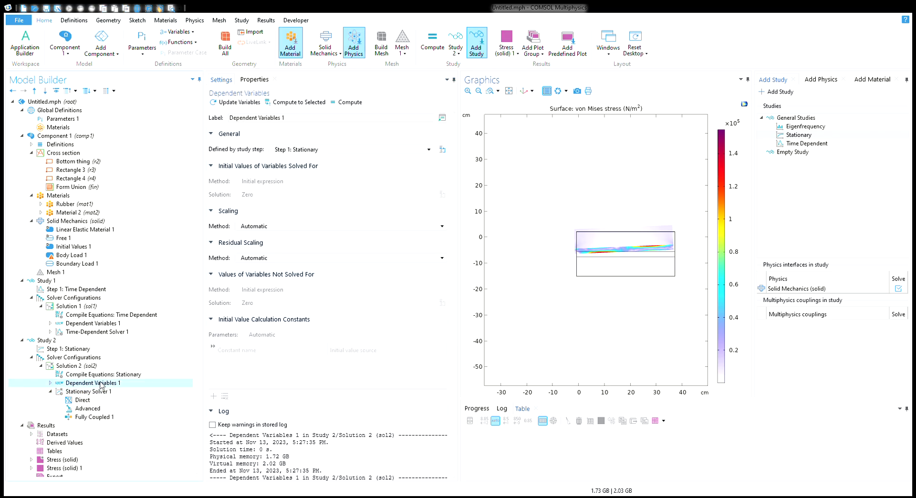
{"action": "left_click", "coordinate": [101, 375]}
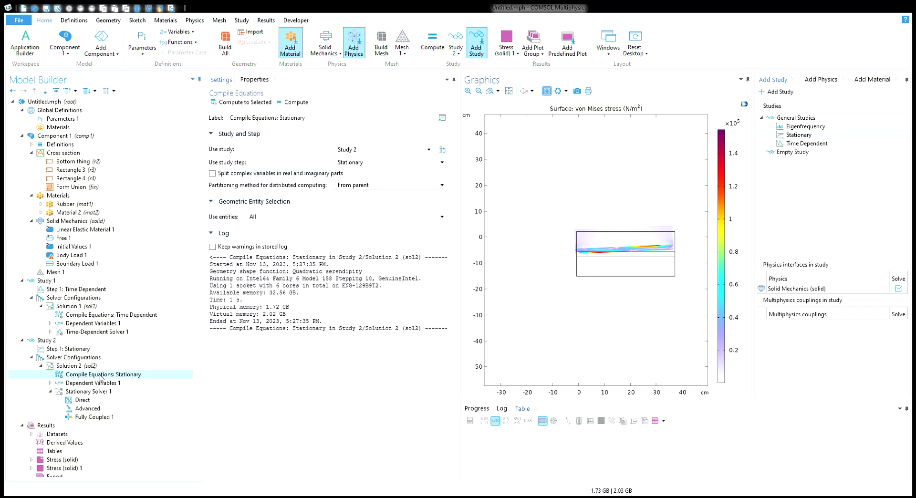
{"action": "left_click", "coordinate": [88, 366]}
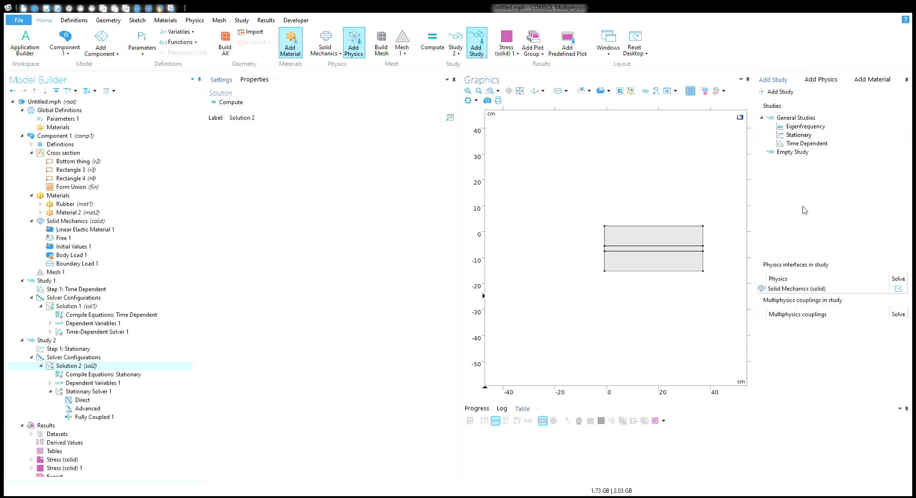